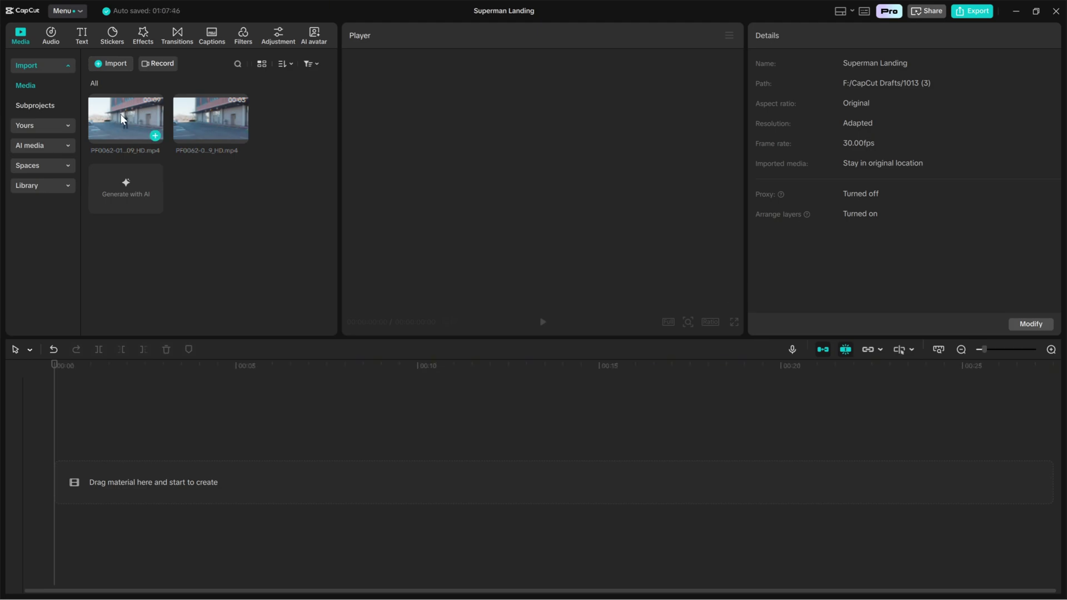
# - Add the actor clip to the timeline and insert a 3-second freeze frame at about 00:00:01:03
pyautogui.moveTo(120, 115); pyautogui.dragTo(110, 473)
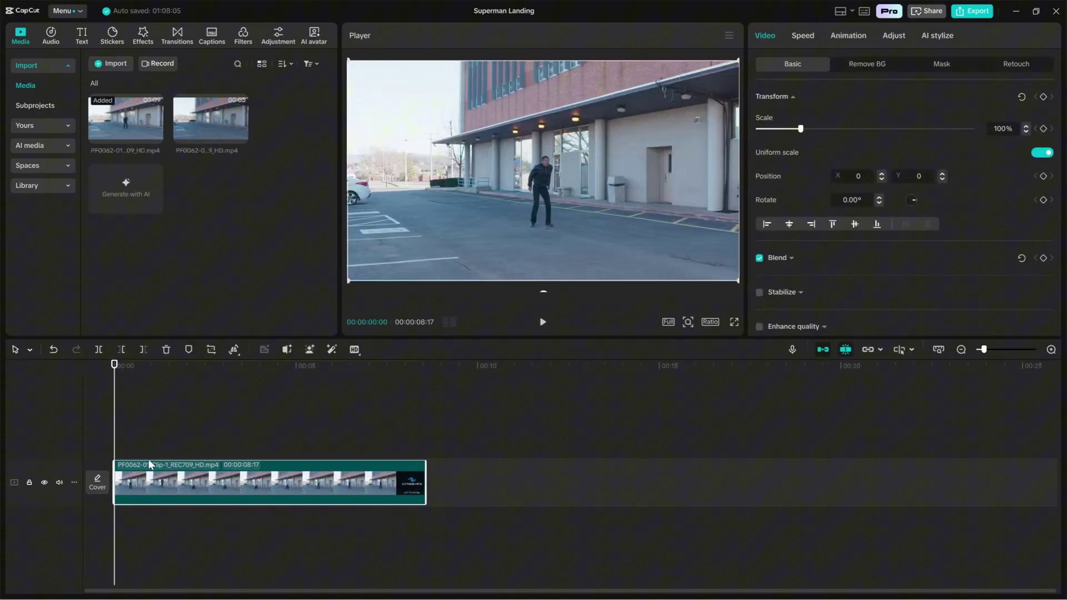
pyautogui.moveTo(150, 366); pyautogui.dragTo(154, 373)
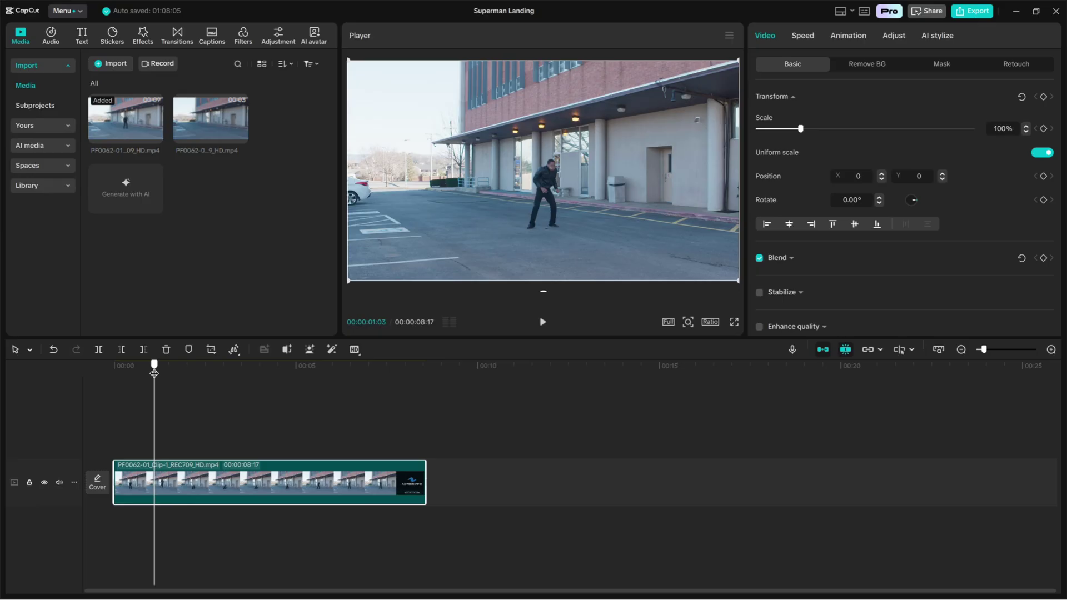
pyautogui.rightClick(168, 488)
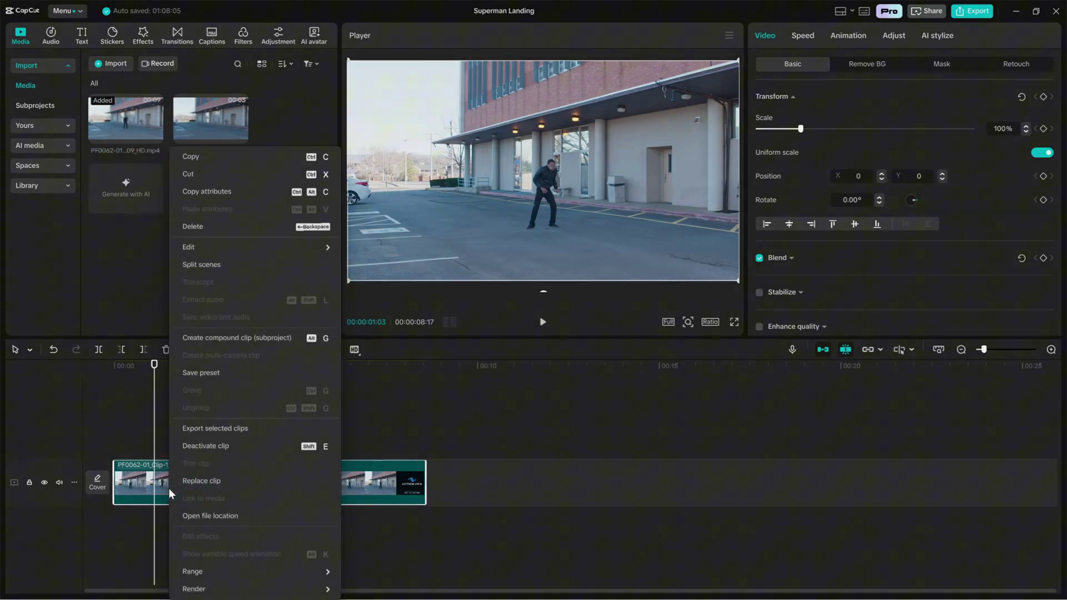
pyautogui.moveTo(225, 246)
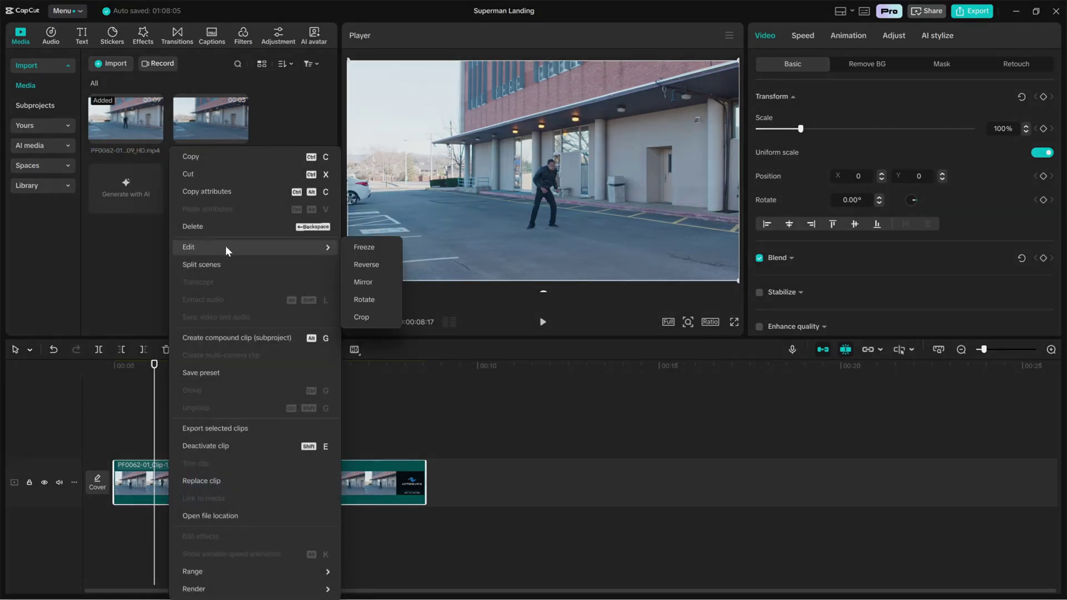
pyautogui.click(360, 244)
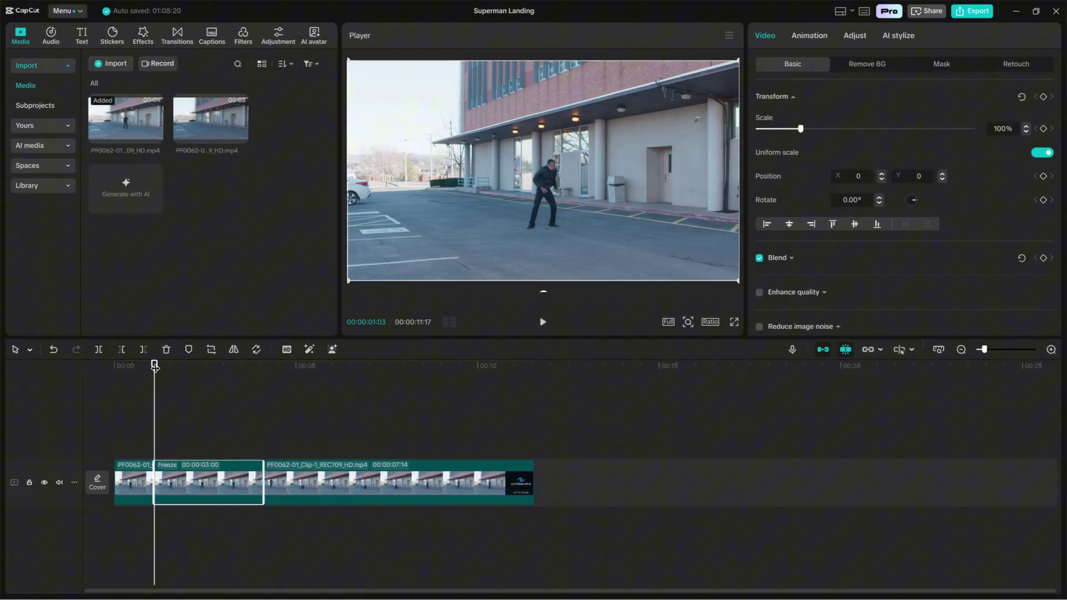
# - Add the empty parking-lot clip on a track above and freeze its frame for three seconds
pyautogui.moveTo(153, 370); pyautogui.dragTo(210, 380)
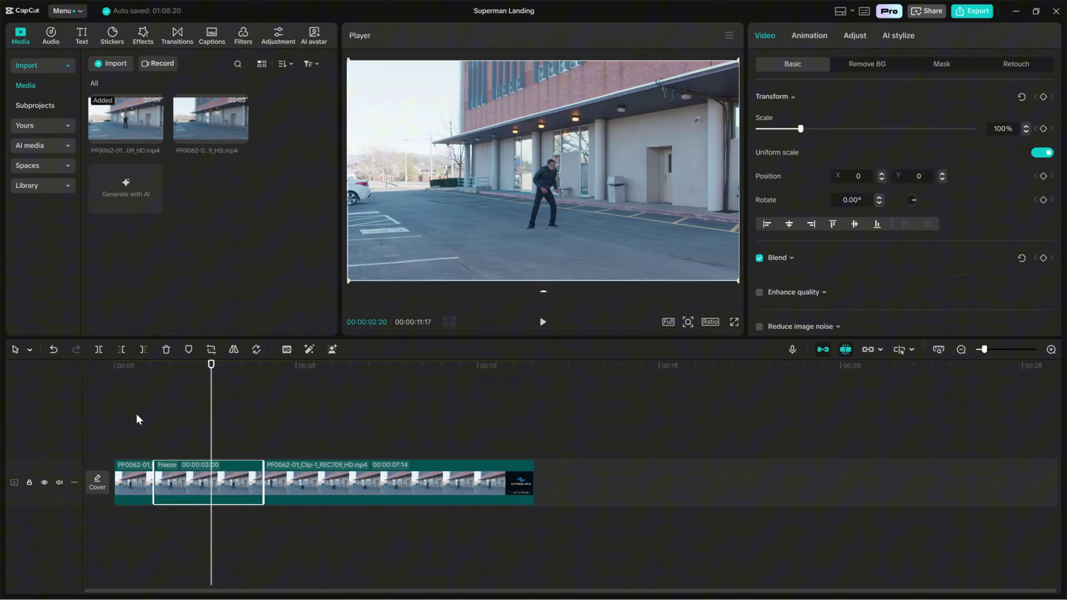
pyautogui.moveTo(188, 123); pyautogui.dragTo(127, 419)
pyautogui.click(134, 367)
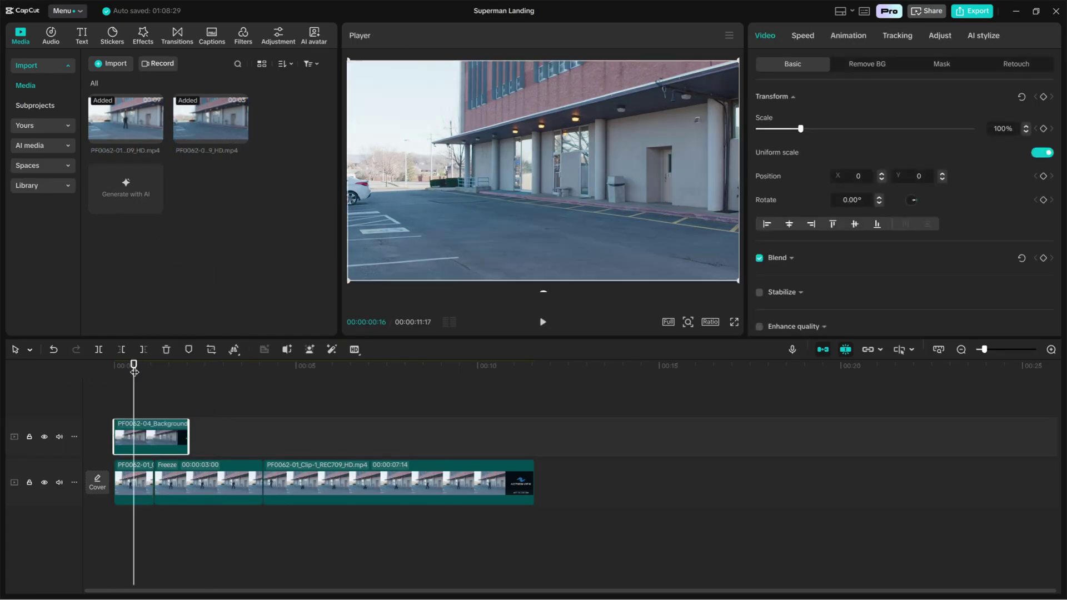
pyautogui.rightClick(146, 436)
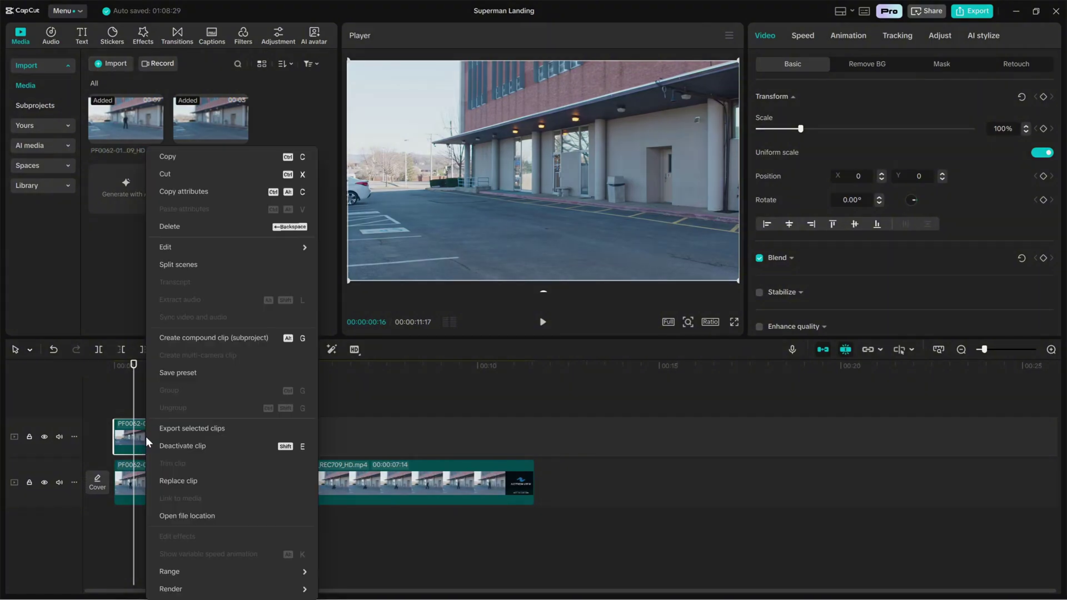
pyautogui.moveTo(182, 249)
pyautogui.click(336, 247)
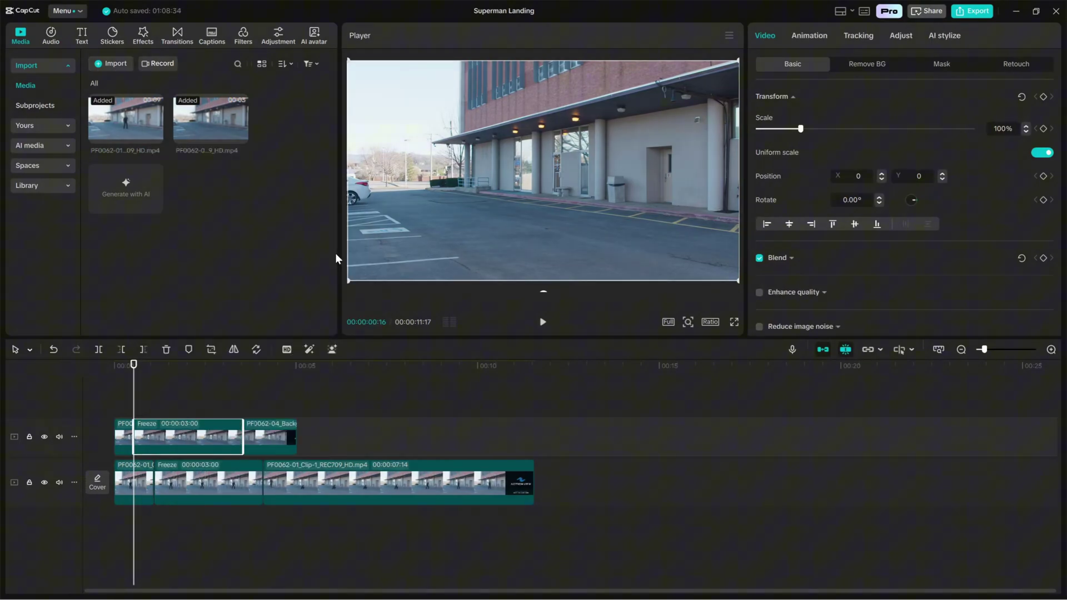
# - Delete the leading piece, move the frozen lot to the bottom track, and stretch it to 7:13
pyautogui.click(124, 437)
pyautogui.press('Delete')
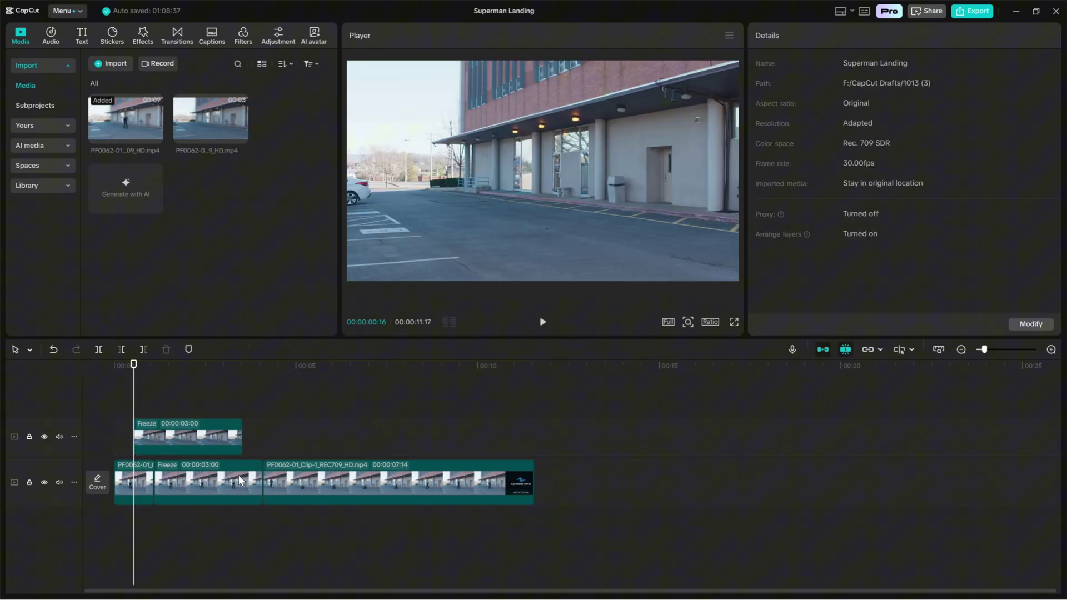
pyautogui.moveTo(208, 442)
pyautogui.mouseDown()
pyautogui.moveTo(578, 441)
pyautogui.moveTo(614, 475)
pyautogui.mouseUp()
pyautogui.moveTo(517, 443)
pyautogui.mouseDown()
pyautogui.moveTo(483, 461)
pyautogui.moveTo(180, 489)
pyautogui.moveTo(145, 482)
pyautogui.moveTo(143, 445)
pyautogui.mouseUp()
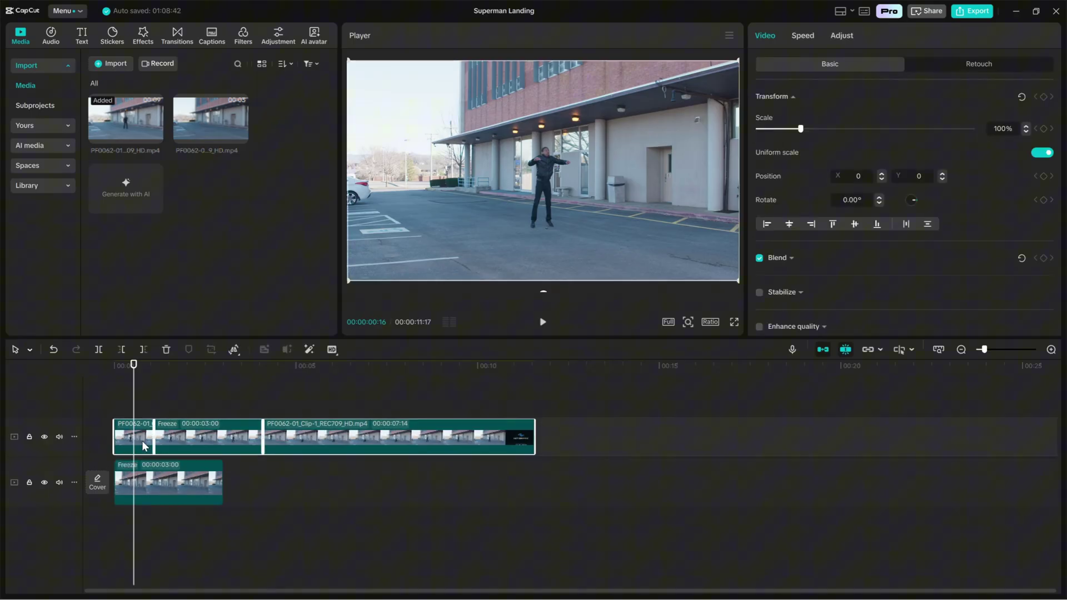
pyautogui.click(197, 489)
pyautogui.moveTo(222, 483); pyautogui.dragTo(385, 483)
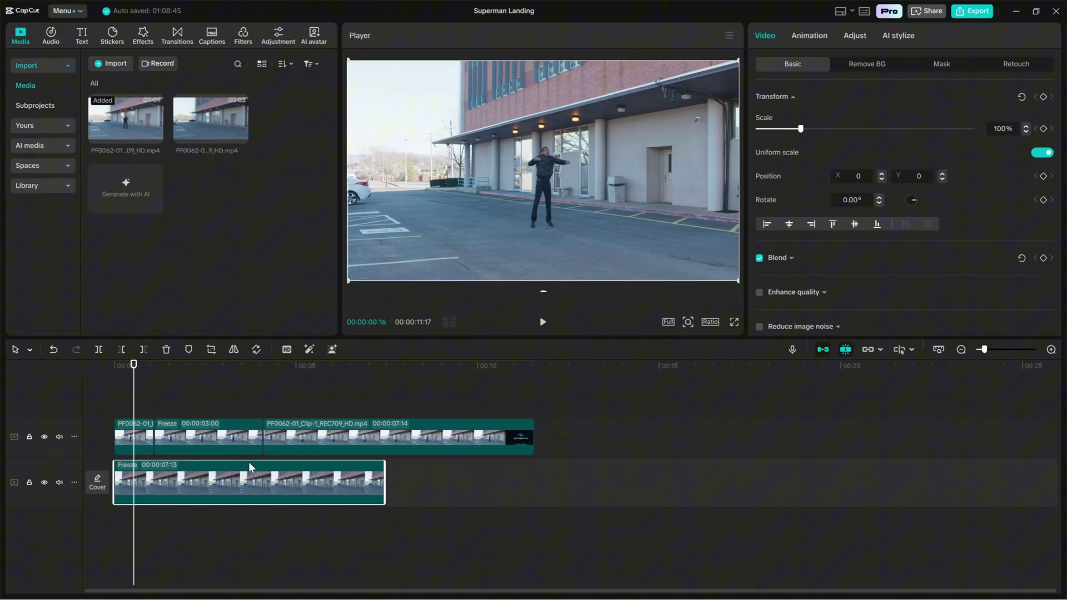
# - Apply automatic background removal to the actor's frozen frame clip
pyautogui.click(171, 365)
pyautogui.click(206, 441)
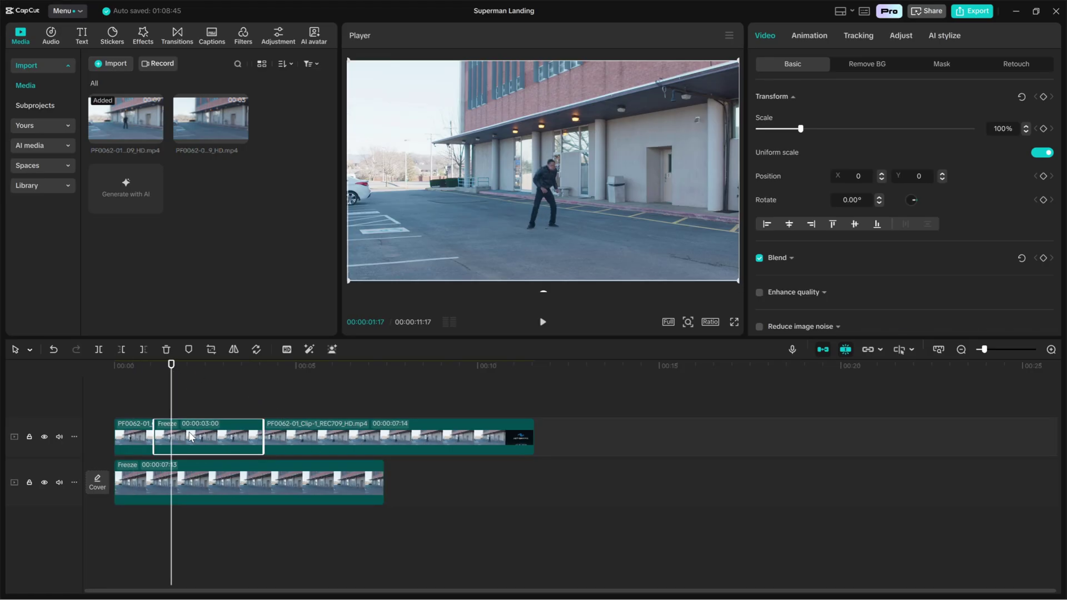
pyautogui.moveTo(171, 371); pyautogui.dragTo(225, 376)
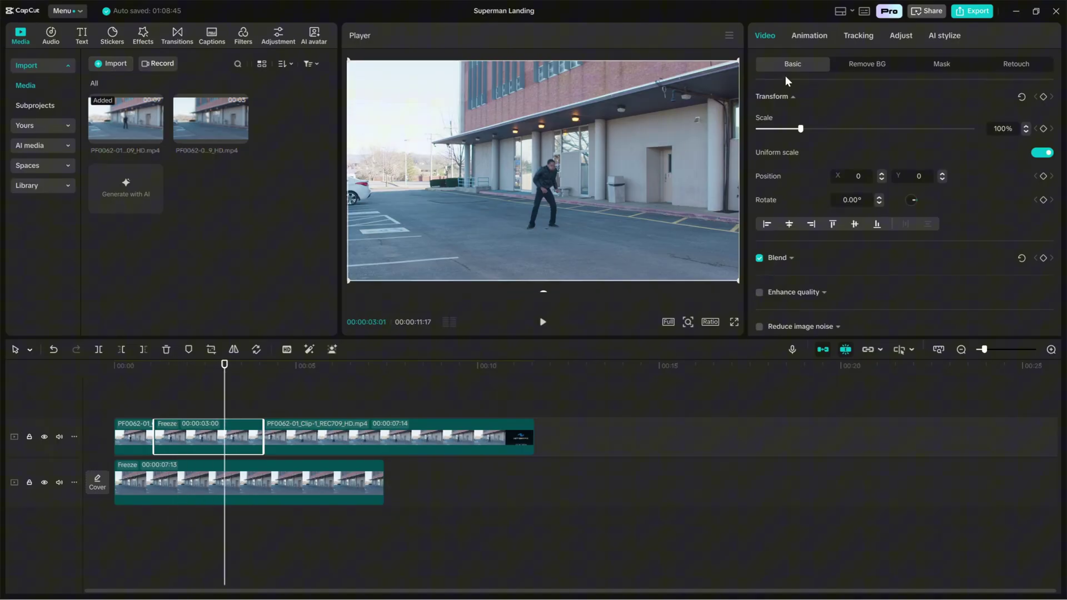
pyautogui.click(865, 66)
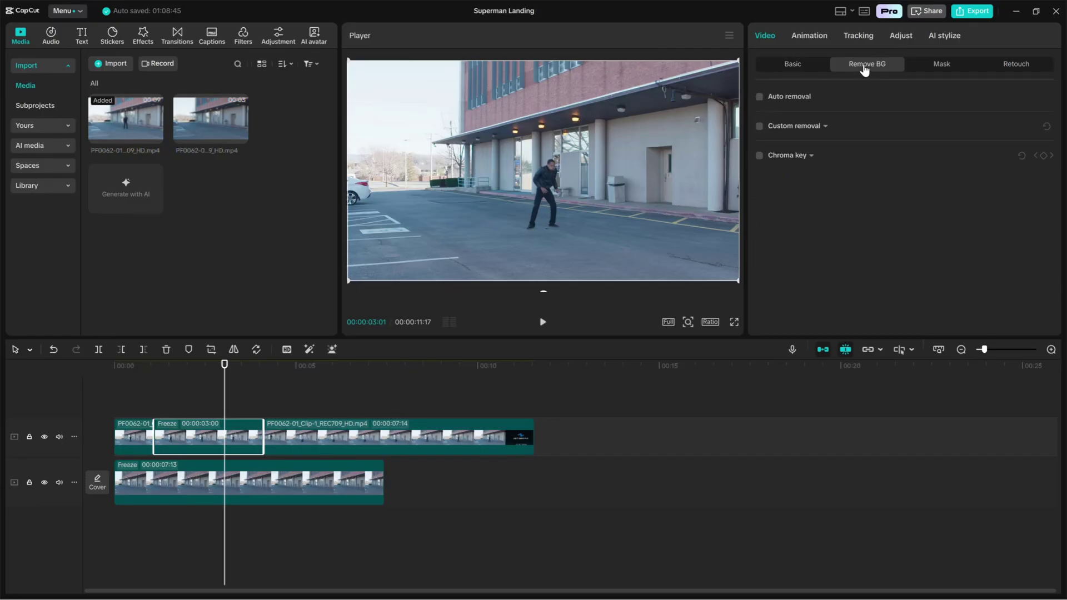
pyautogui.click(757, 97)
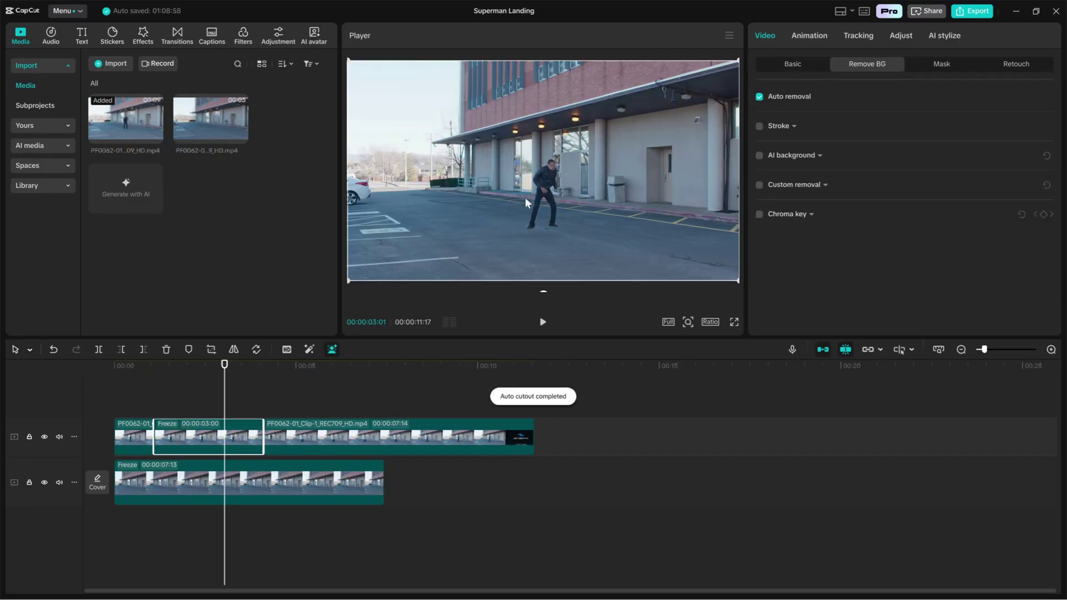
# - Delete the short opening piece, shift the actor clips to the start, and hide the background track
pyautogui.click(128, 439)
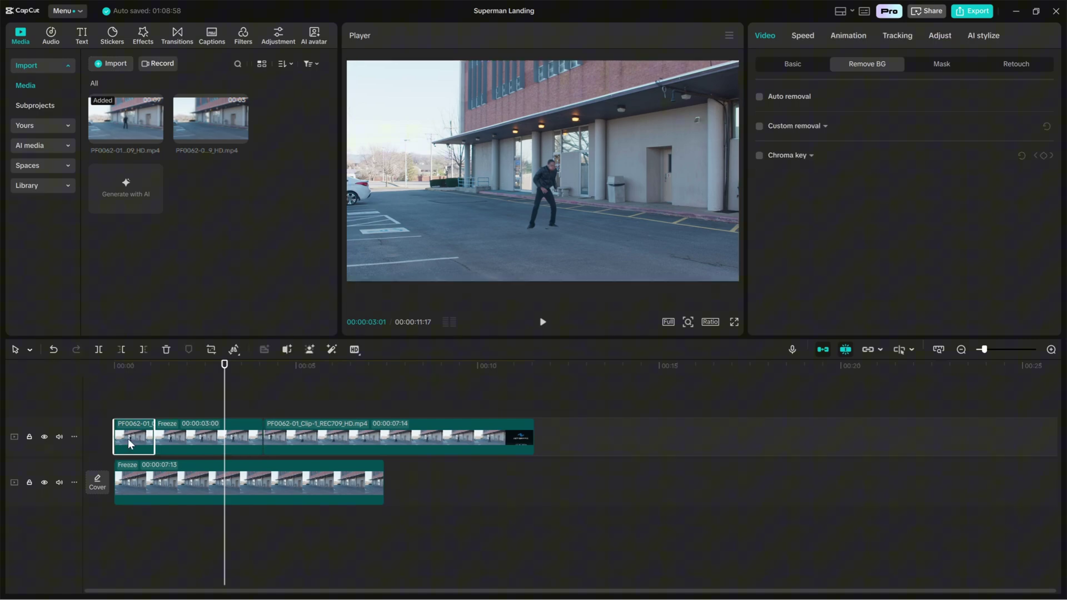
pyautogui.press('Delete')
pyautogui.moveTo(154, 398); pyautogui.dragTo(256, 432)
pyautogui.click(185, 434)
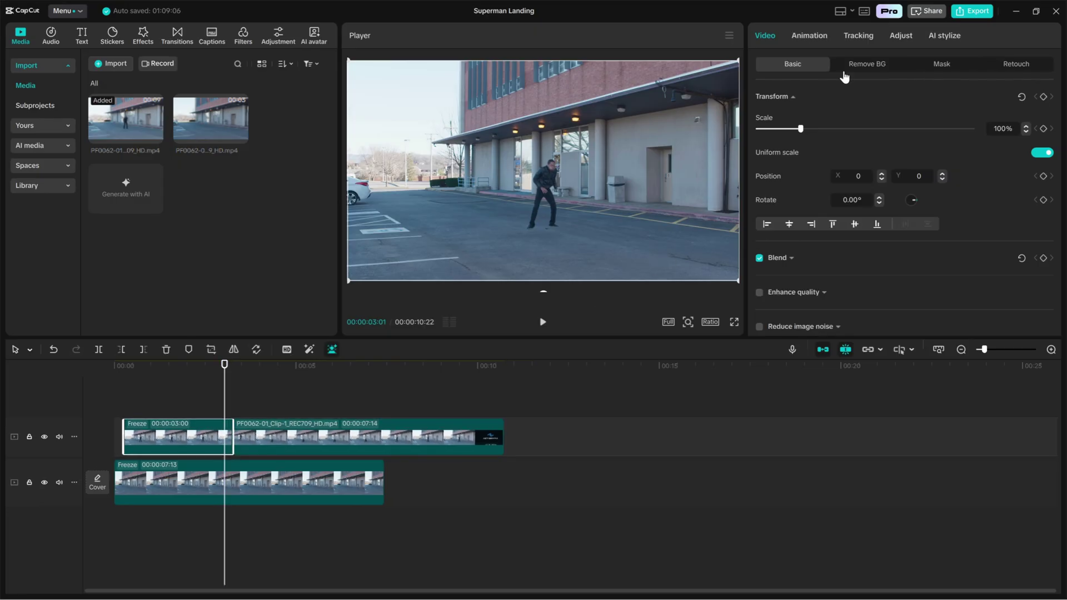
pyautogui.click(44, 437)
pyautogui.click(44, 437)
pyautogui.click(45, 482)
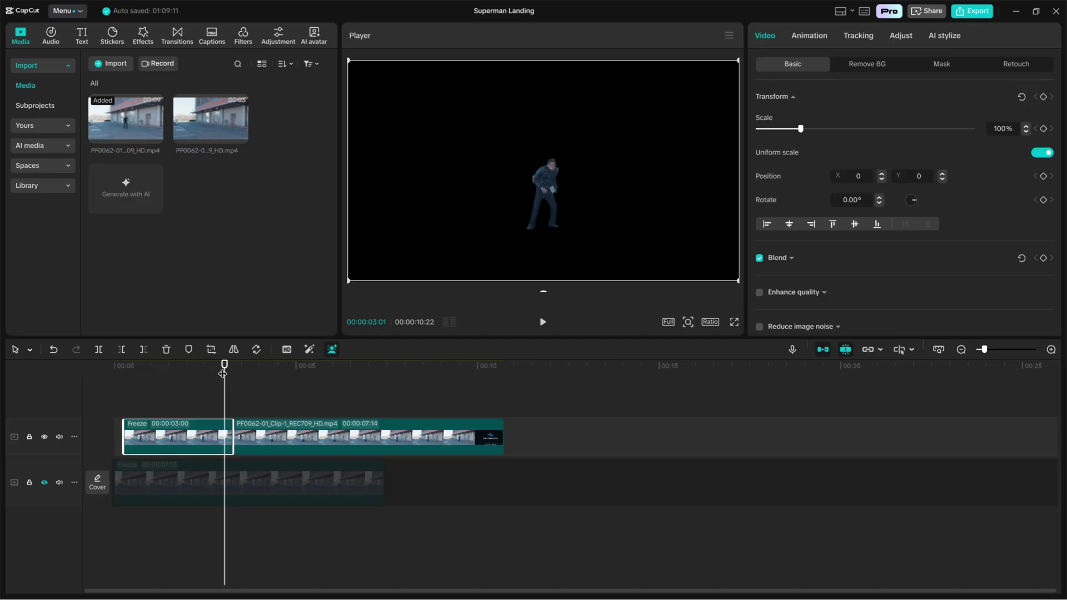
# - Show the background track again and set a Position keyframe on the actor's freeze frame at 3:08
pyautogui.moveTo(223, 373); pyautogui.dragTo(231, 378)
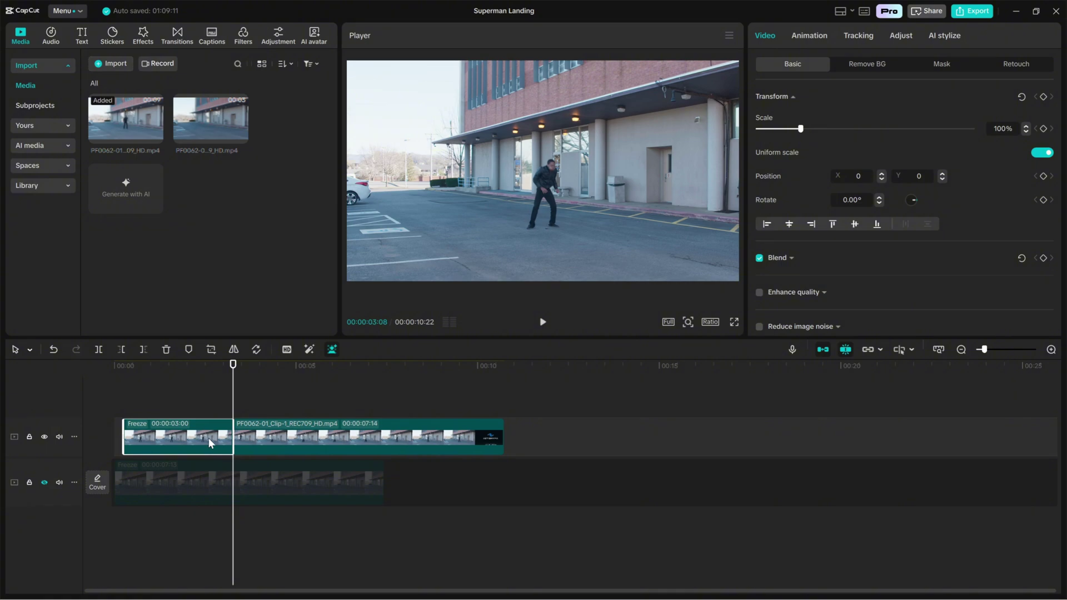
pyautogui.click(44, 483)
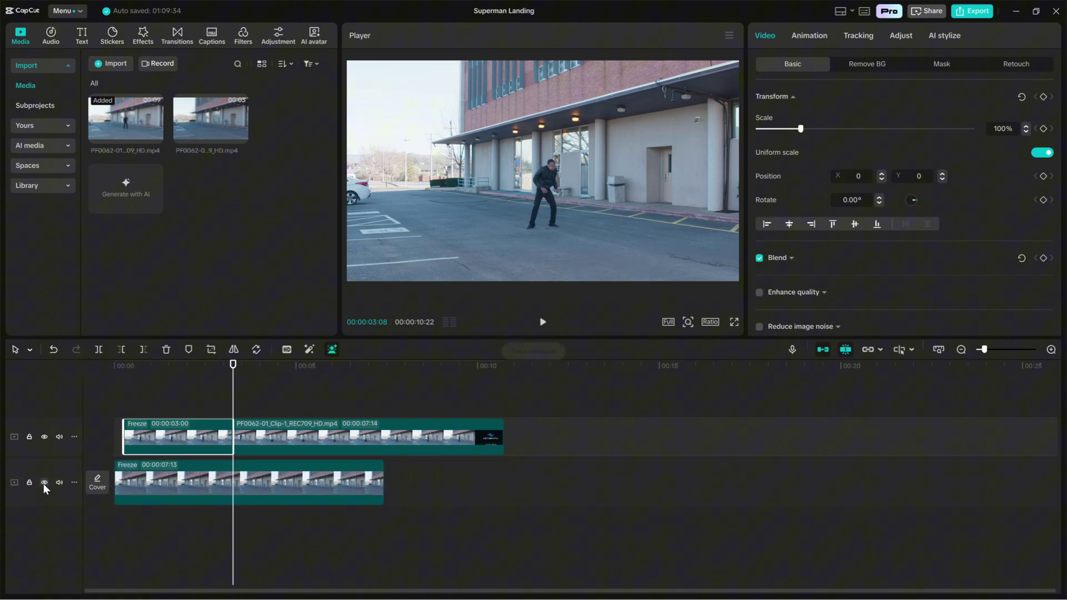
pyautogui.click(1044, 176)
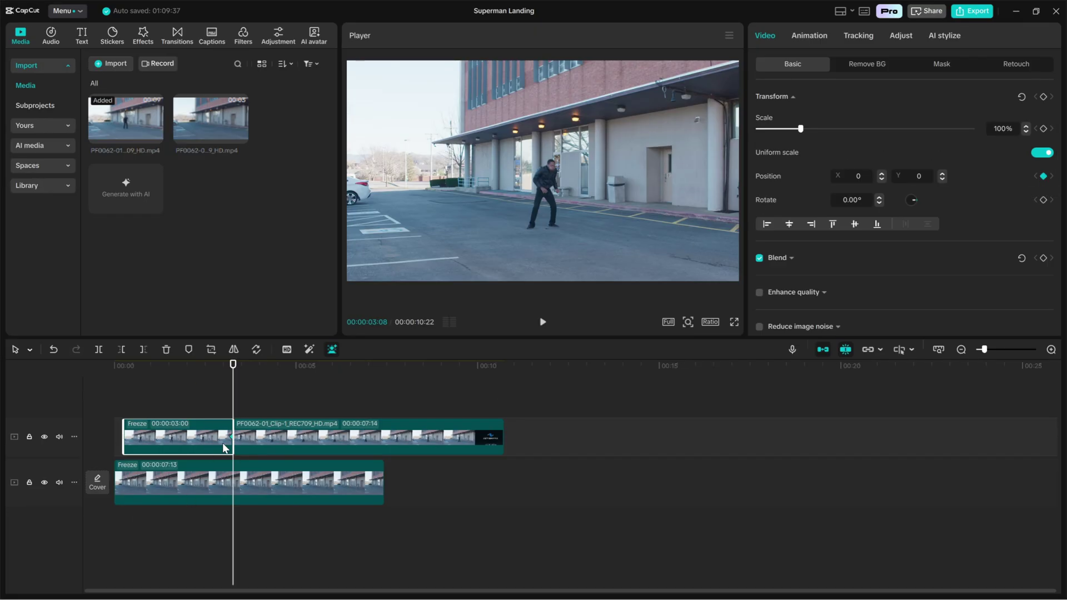
# - At 2:10, raise the frozen actor far above the frame to Position Y 2009
pyautogui.scroll(1, 221, 441)
pyautogui.scroll(2, 220, 439)
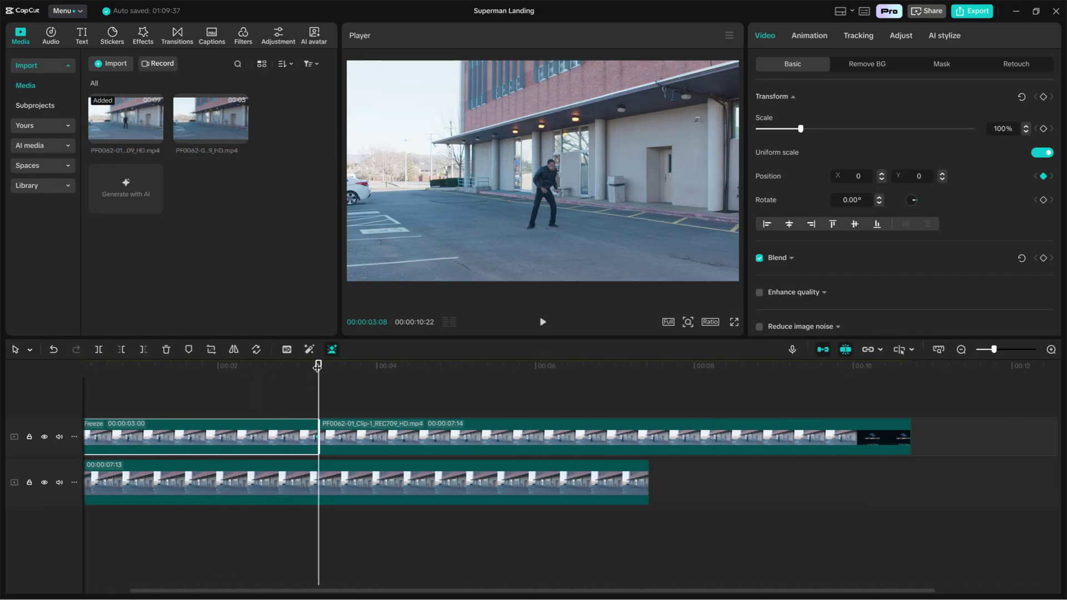
pyautogui.moveTo(318, 364); pyautogui.dragTo(245, 375)
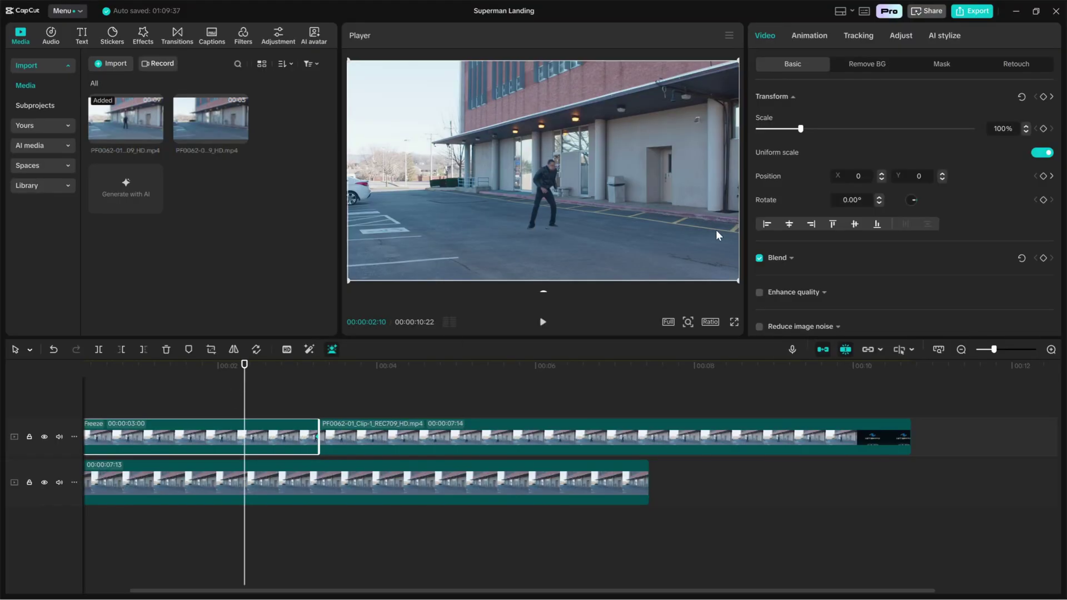
pyautogui.moveTo(544, 198); pyautogui.dragTo(542, 25)
pyautogui.moveTo(546, 85); pyautogui.dragTo(546, 50)
# - Preview the drop and drag its starting keyframe later on the Freeze clip
pyautogui.press('space')
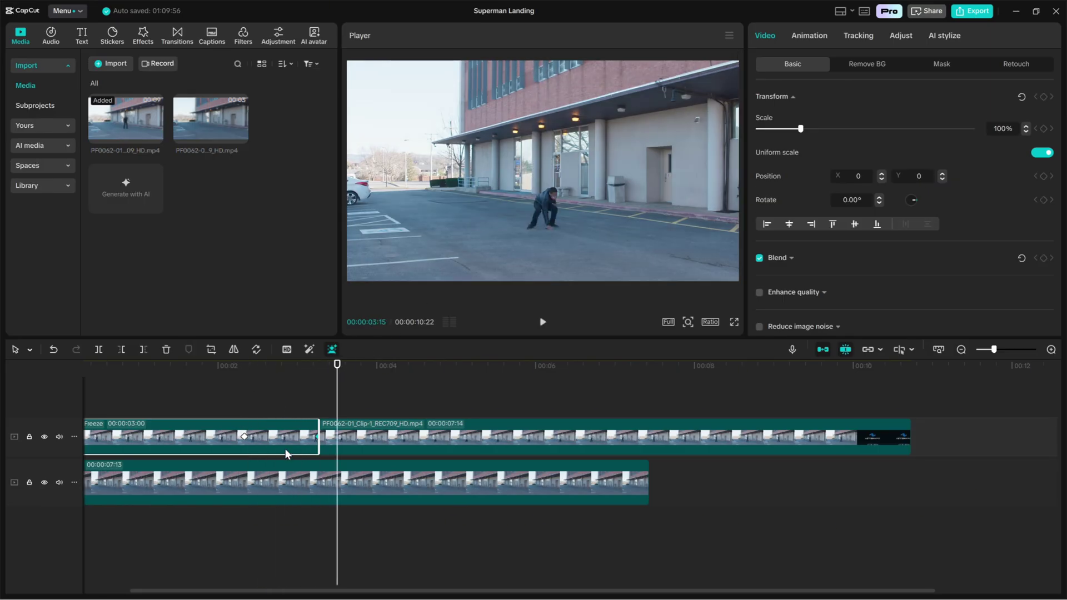
pyautogui.click(244, 436)
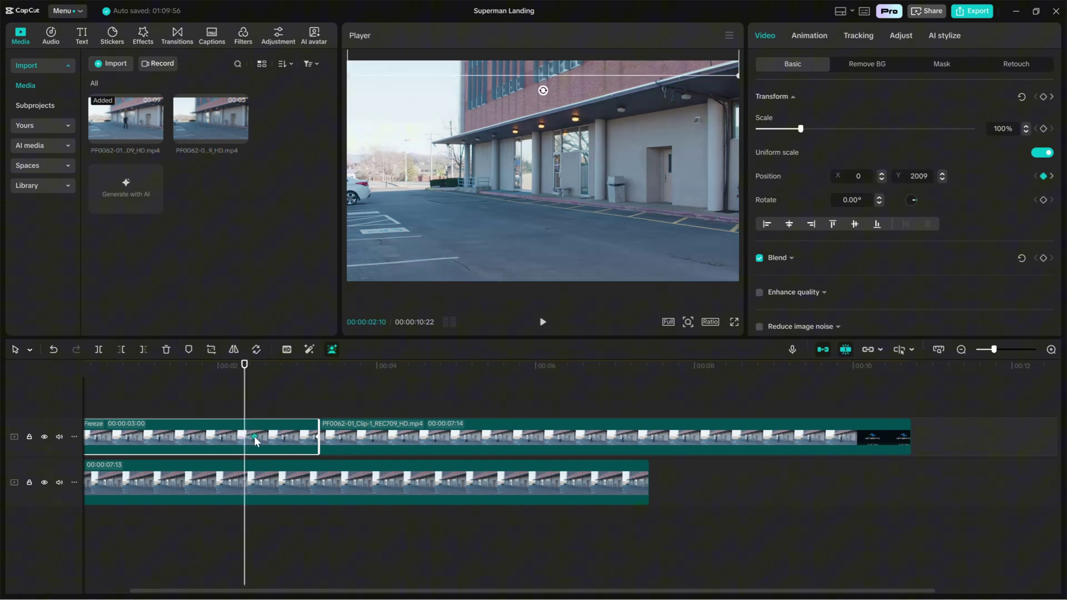
pyautogui.press('space')
pyautogui.moveTo(274, 438); pyautogui.dragTo(297, 438)
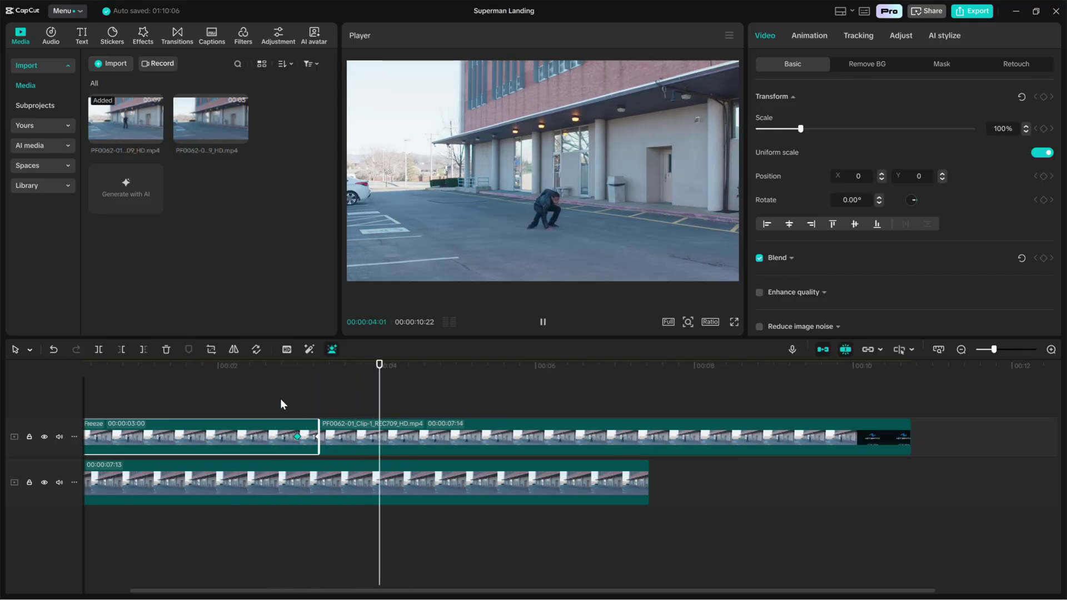
# - Replay the drop from 02:18 several times to review the landing
pyautogui.click(280, 395)
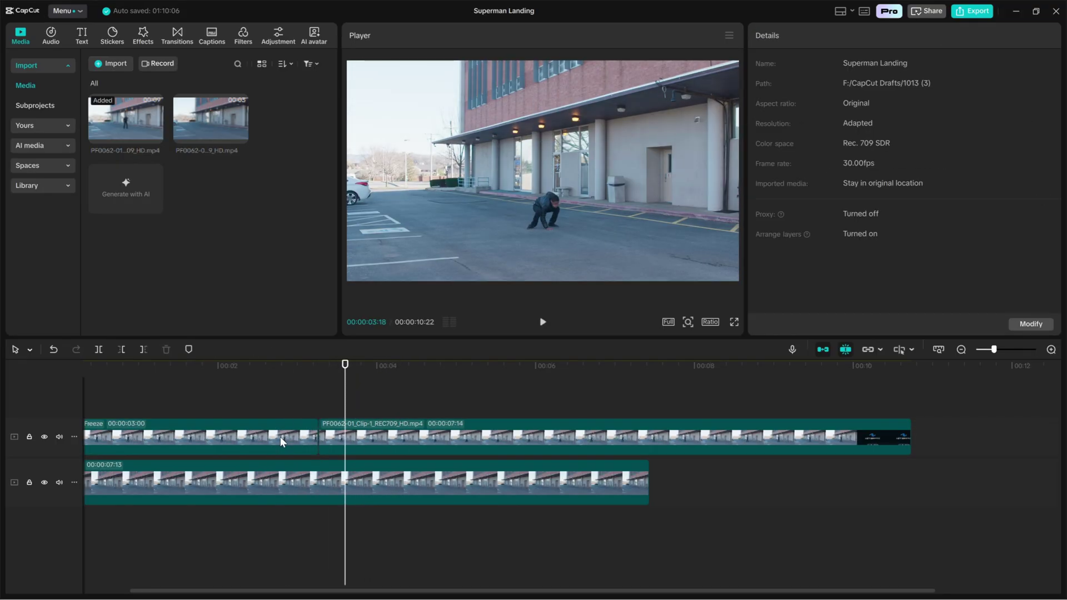
pyautogui.click(280, 437)
pyautogui.click(294, 438)
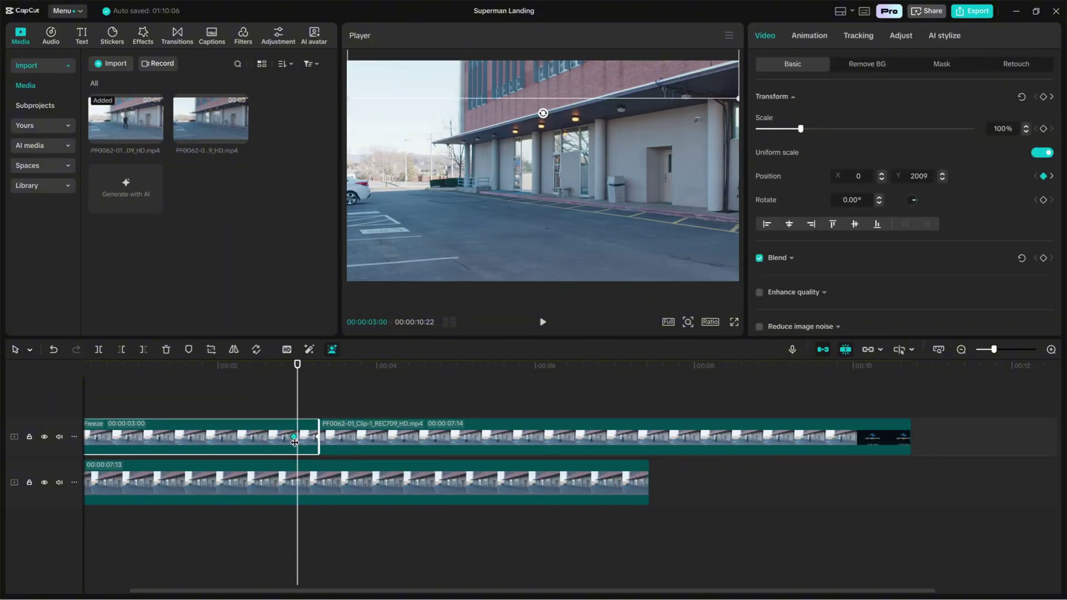
pyautogui.click(269, 368)
pyautogui.press('space')
pyautogui.click(266, 368)
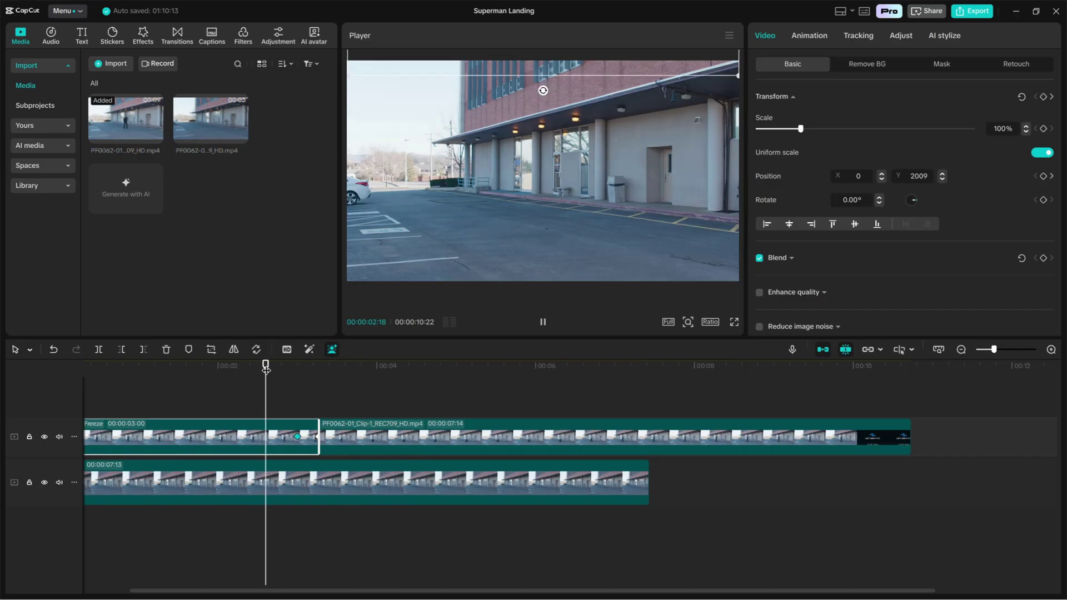
pyautogui.press('space')
pyautogui.click(266, 368)
pyautogui.press('space')
pyautogui.press('space')
# - Move from the 03:00 keyframe to 03:05 mid-jump and scroll the Video panel to Motion blur
pyautogui.click(298, 437)
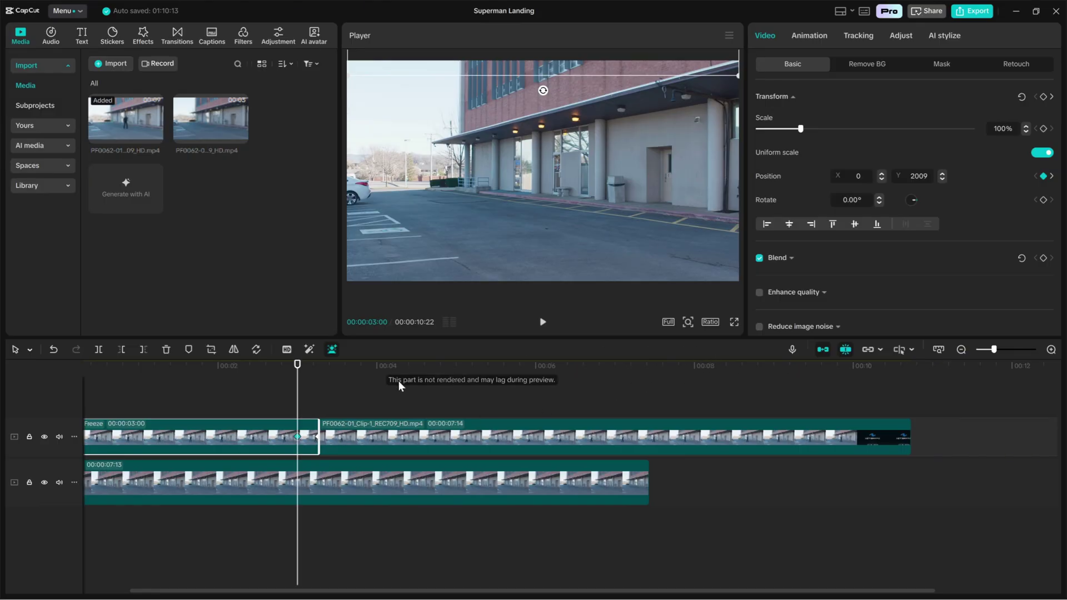
pyautogui.moveTo(298, 371); pyautogui.dragTo(311, 371)
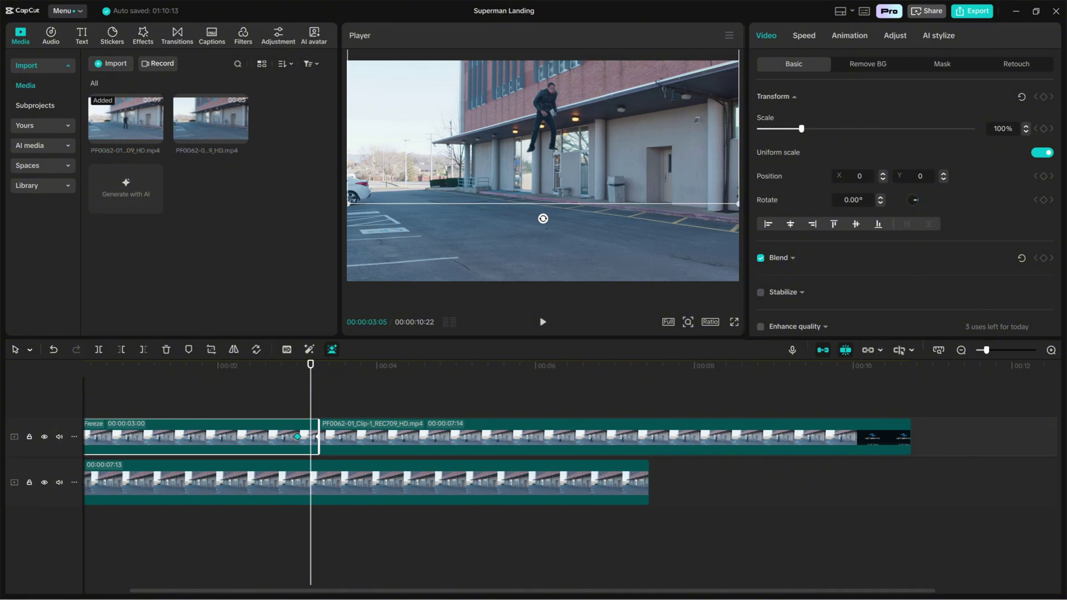
pyautogui.scroll(-10, 815, 139)
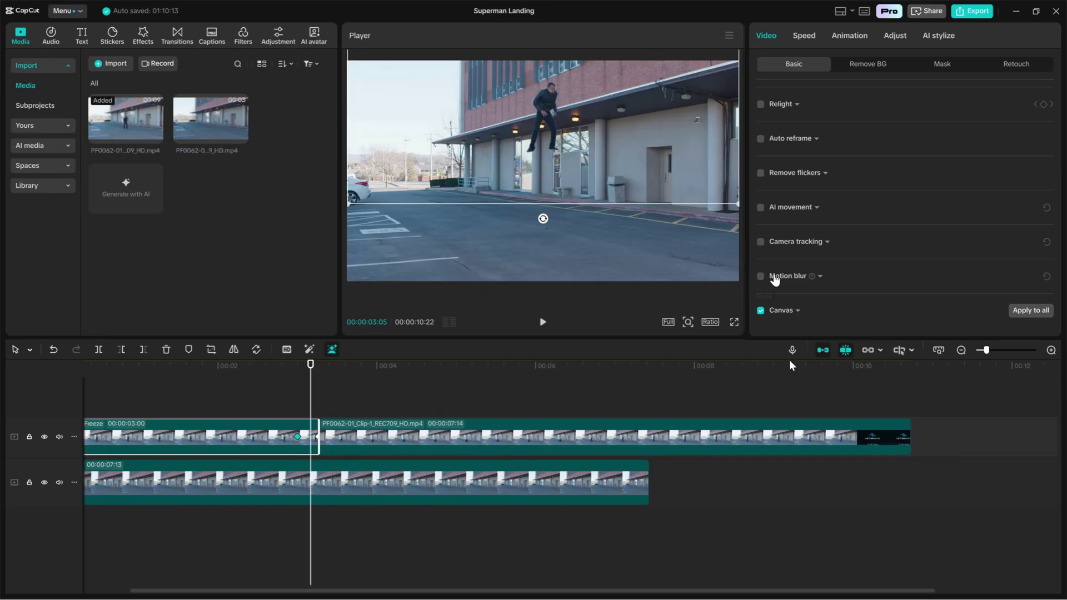
# - Enable Motion blur at Blur 100 on the jump clip and replay the landing from 02:22
pyautogui.click(773, 280)
pyautogui.click(761, 276)
pyautogui.scroll(-2, 839, 275)
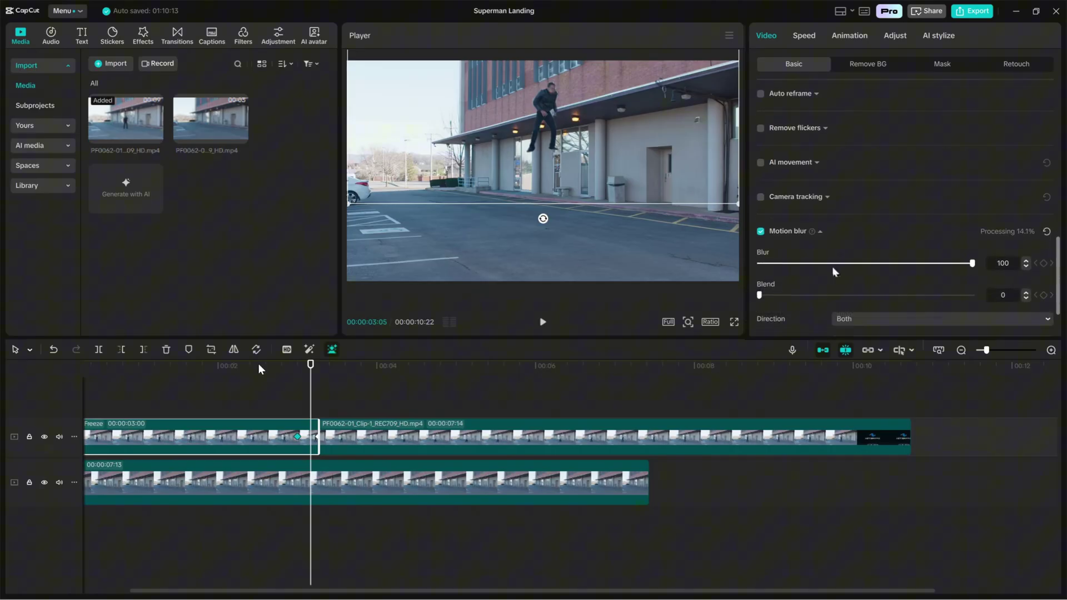
pyautogui.click(258, 367)
pyautogui.press('space')
pyautogui.click(277, 366)
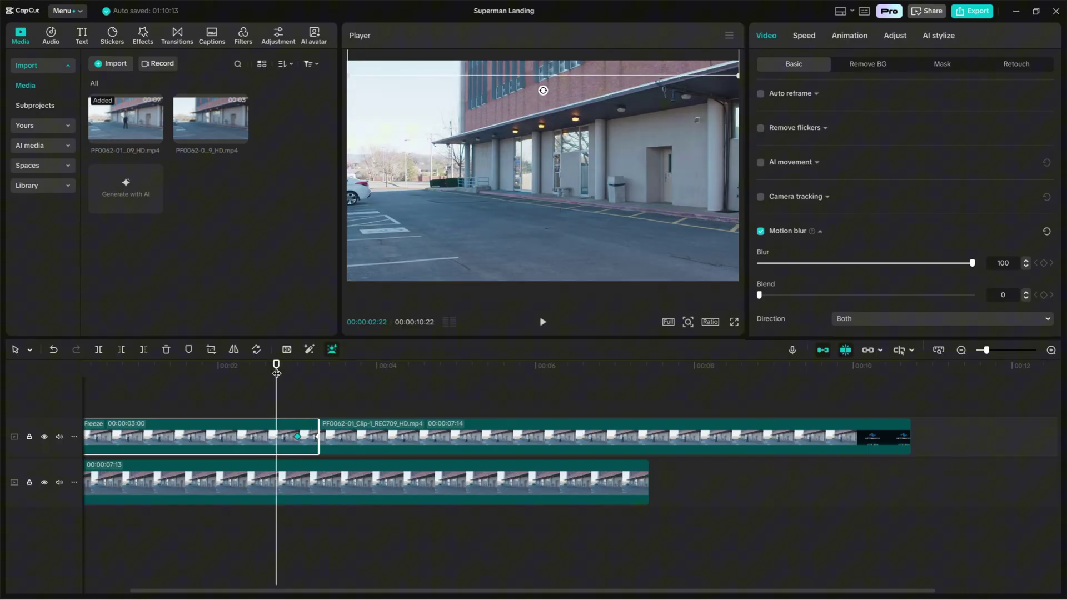
pyautogui.press('space')
pyautogui.scroll(-2, 765, 257)
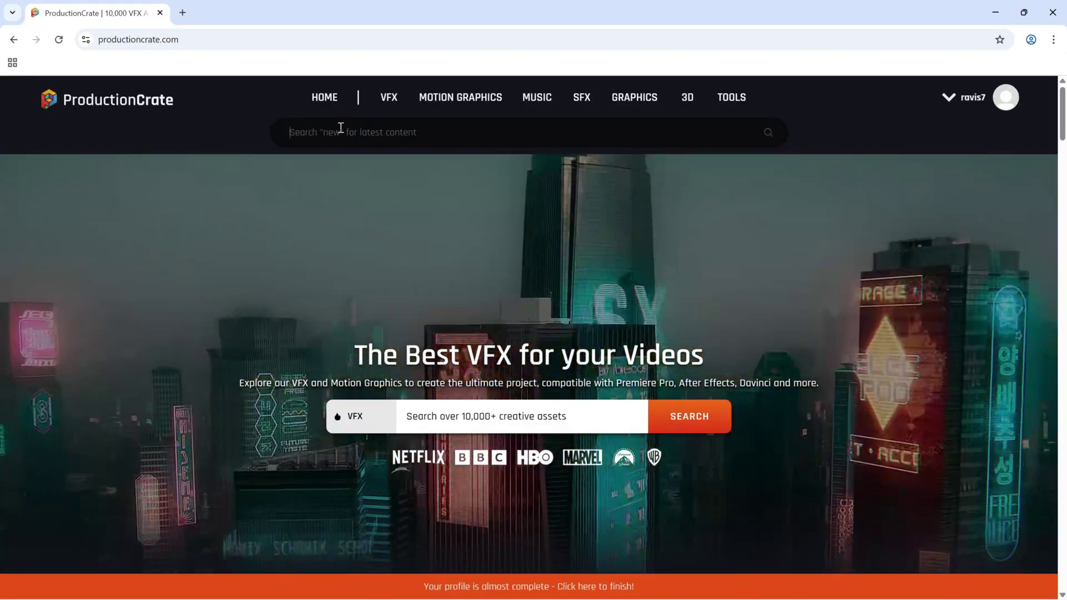
# - Search 'earthquake', filter to free effects, and preview an Earthquake crack overlay
pyautogui.click(341, 128)
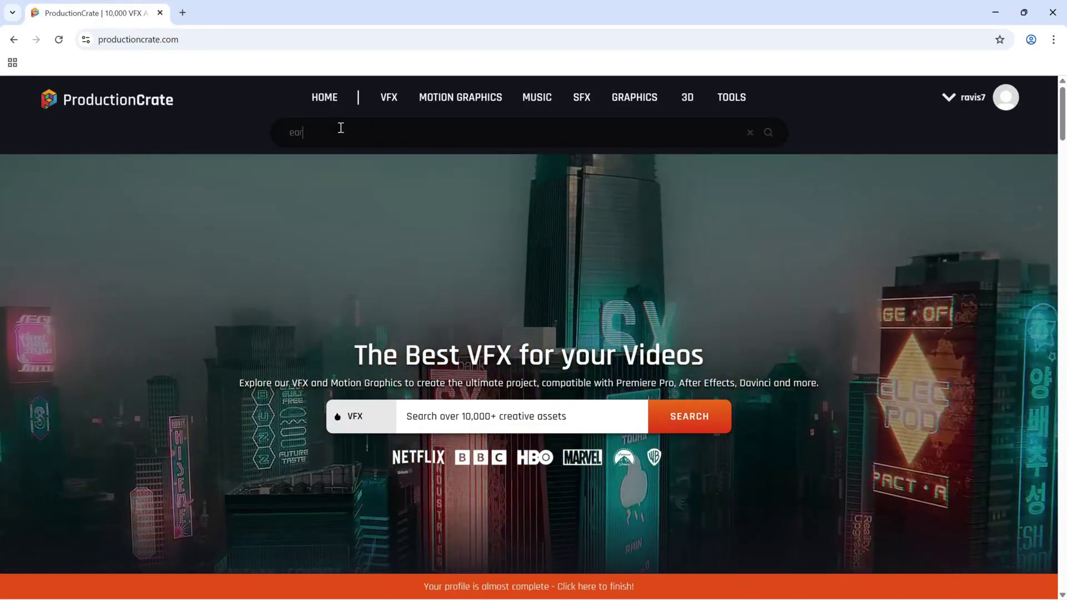
pyautogui.write('earthquake')
pyautogui.click(341, 156)
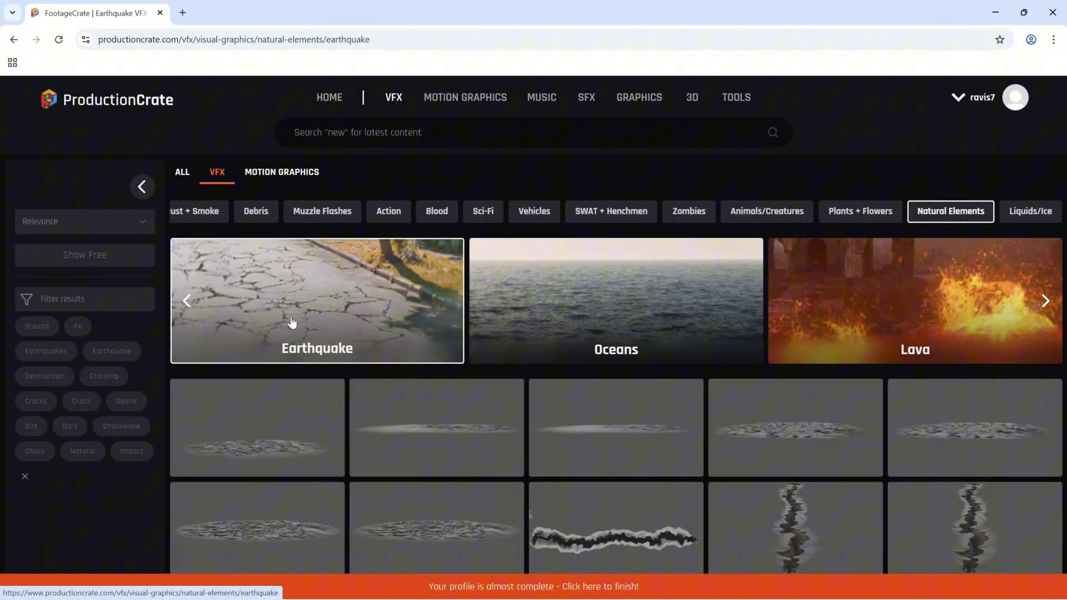
pyautogui.click(76, 256)
pyautogui.click(562, 422)
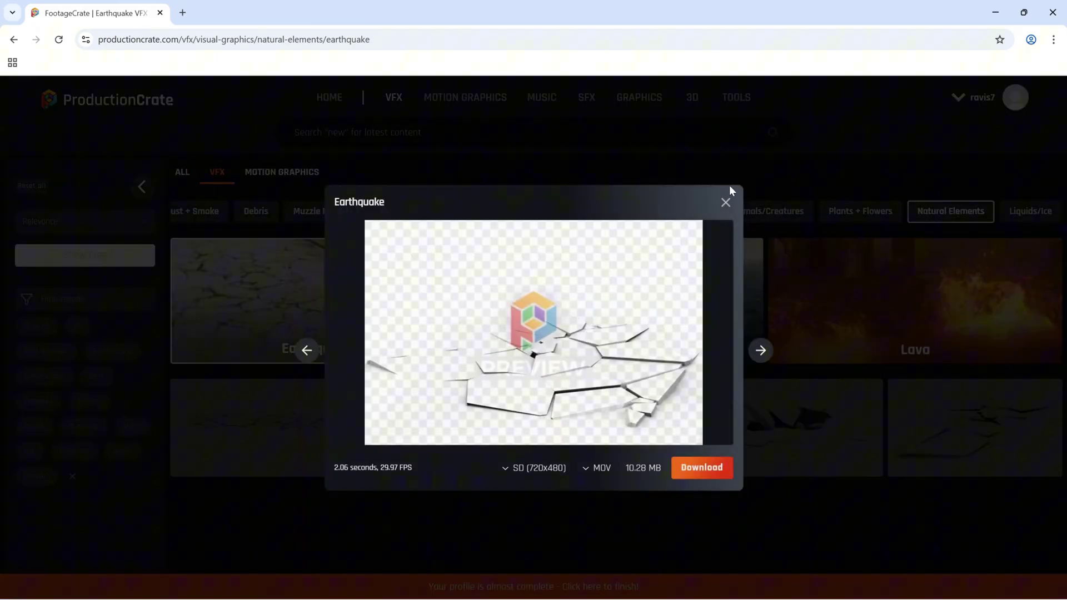
pyautogui.click(726, 202)
# - Search 'shockwave front sand' and preview the C/I Sand Shockwave Front effect
pyautogui.click(431, 134)
pyautogui.write('sh')
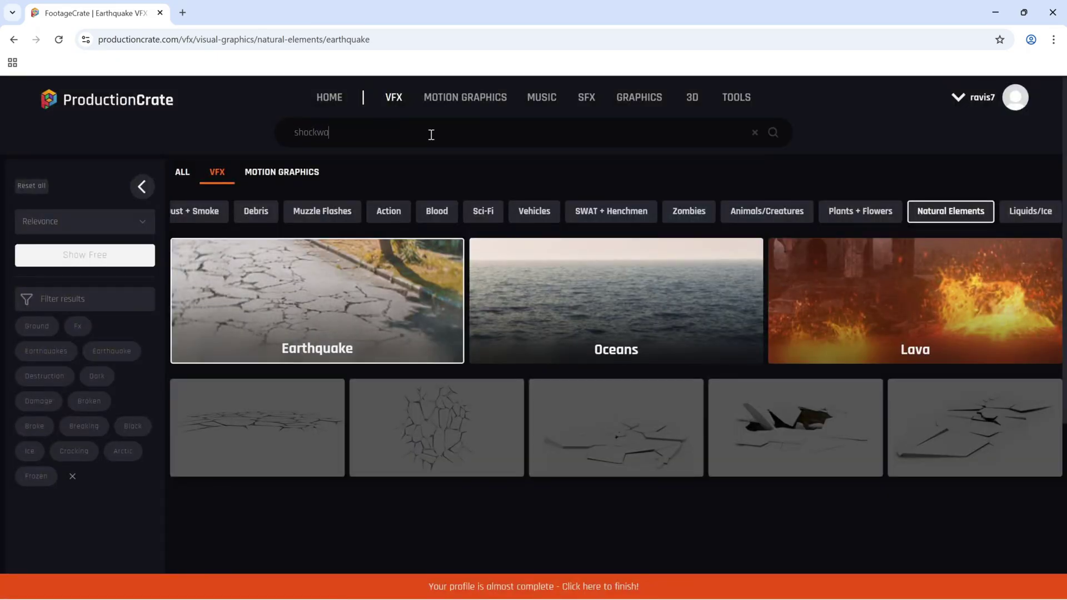
pyautogui.write('ockwave front sand')
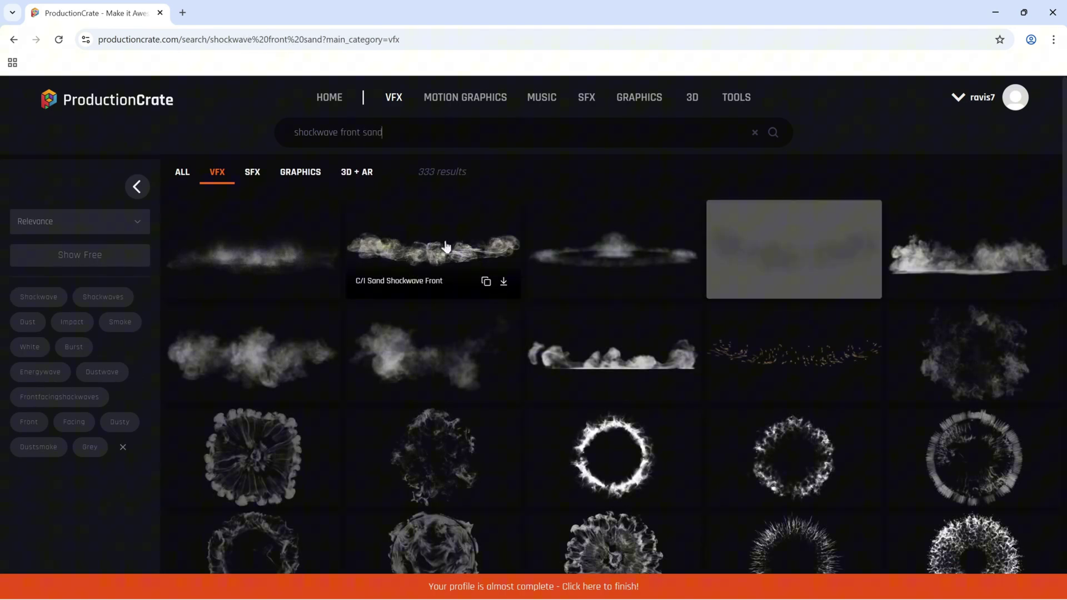
pyautogui.click(411, 248)
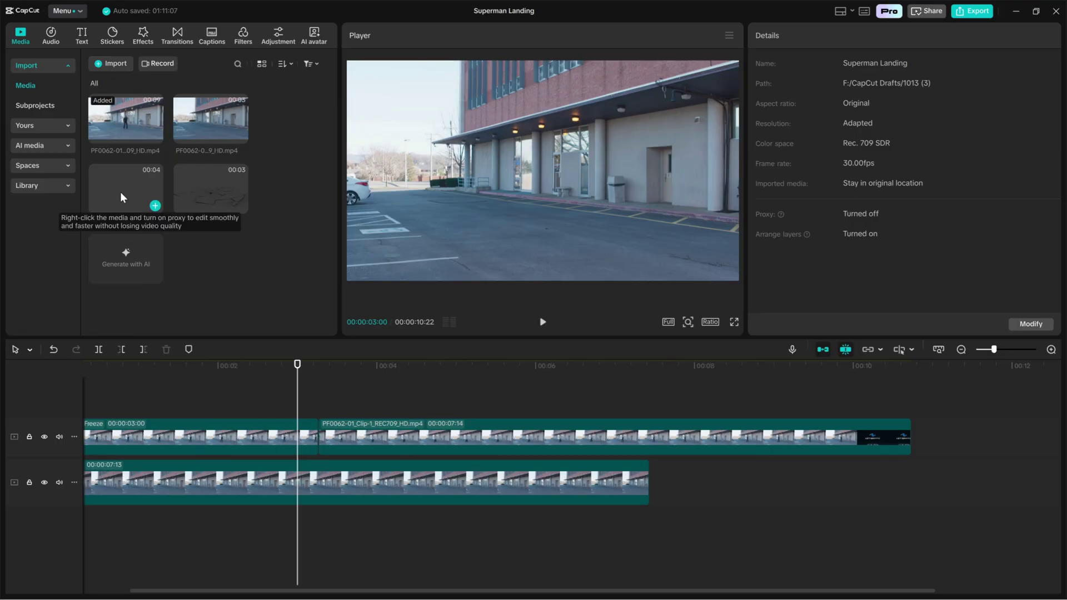
# - Place the sand shockwave clip on its own track, aligned under the landing actor
pyautogui.moveTo(120, 192); pyautogui.dragTo(359, 417)
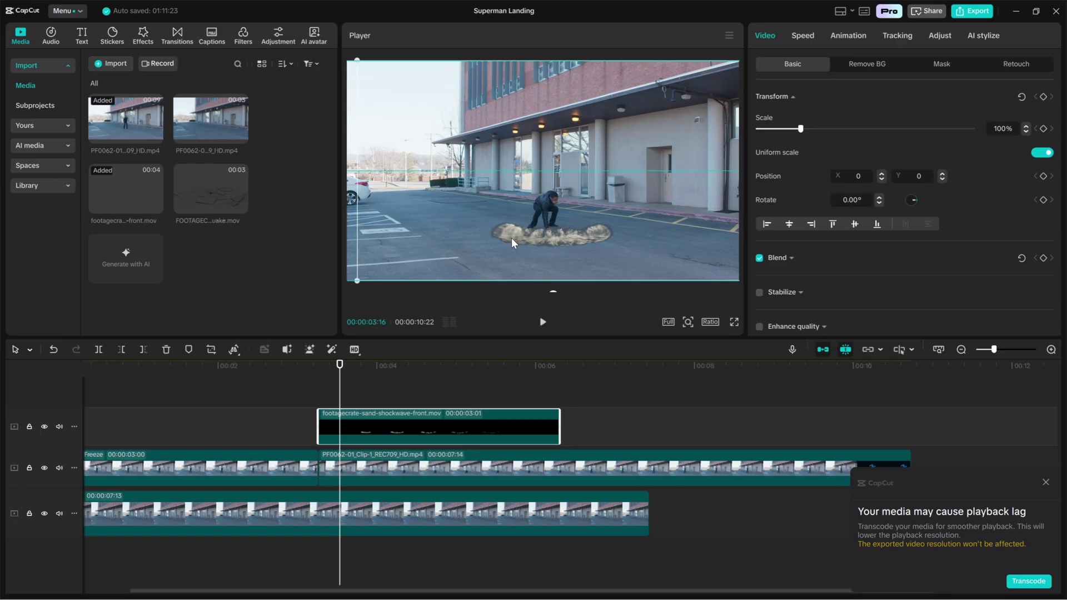
pyautogui.moveTo(511, 238); pyautogui.dragTo(511, 238)
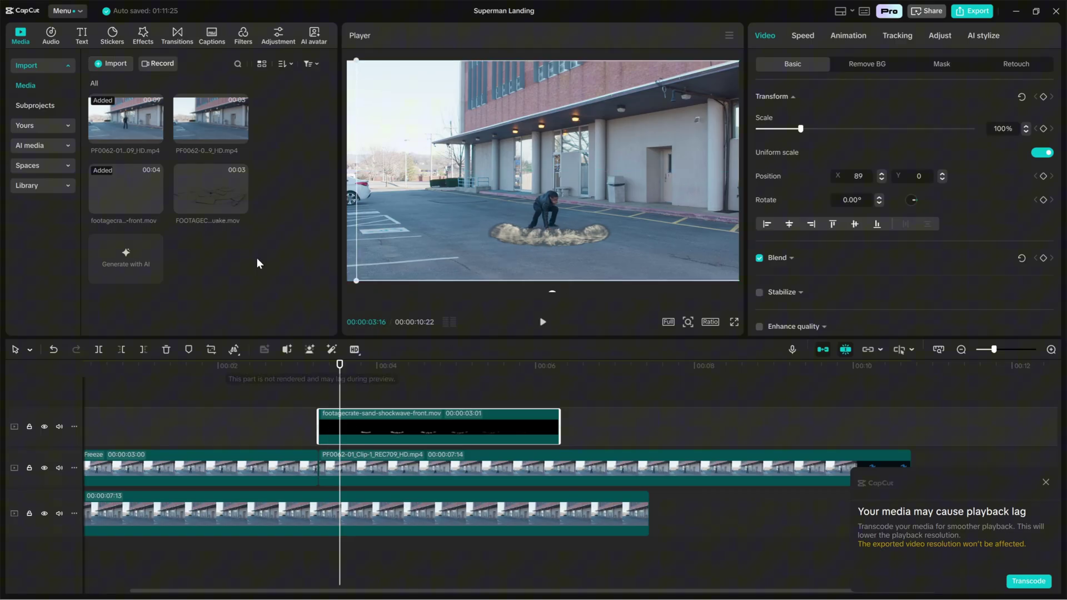
pyautogui.moveTo(350, 423); pyautogui.dragTo(328, 390)
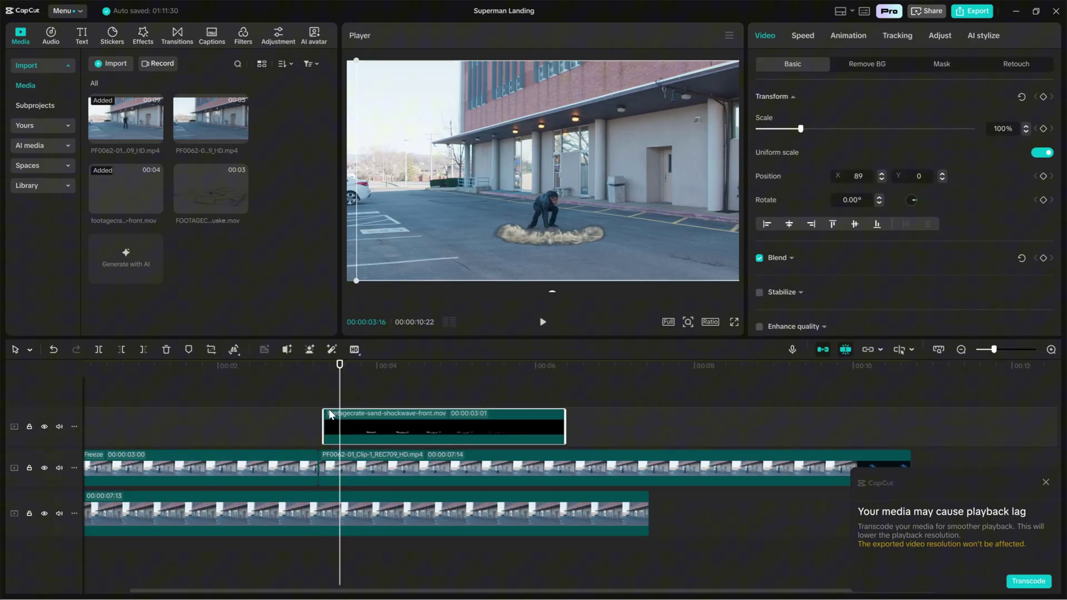
# - Add the Earthquake crack clip at 40% scale beneath the actor, keeping the dust above it
pyautogui.moveTo(211, 201); pyautogui.dragTo(342, 443)
pyautogui.moveTo(340, 372); pyautogui.dragTo(362, 384)
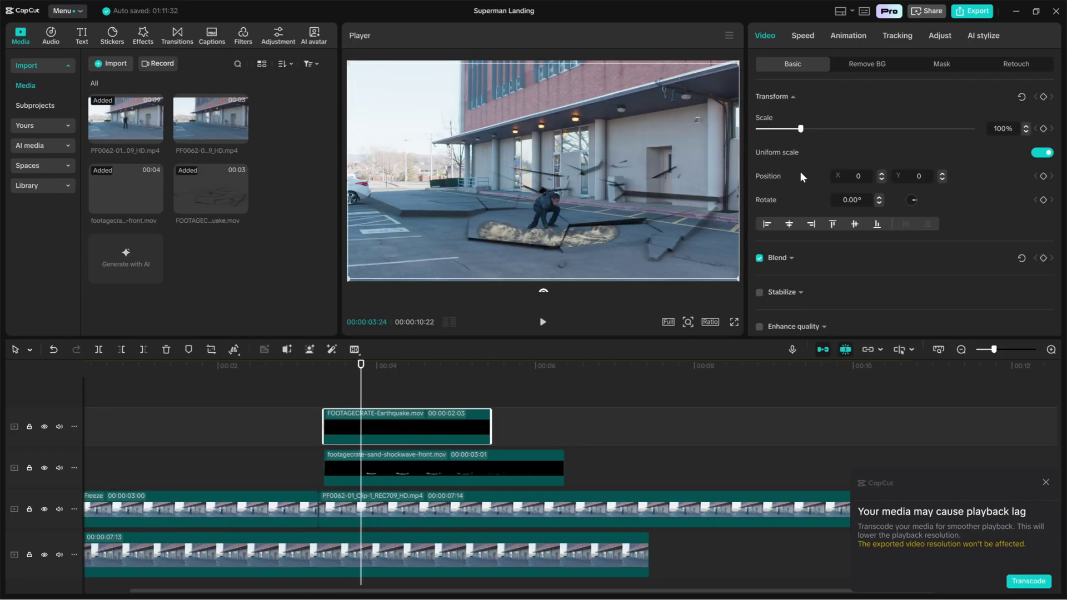
pyautogui.moveTo(800, 130); pyautogui.dragTo(773, 130)
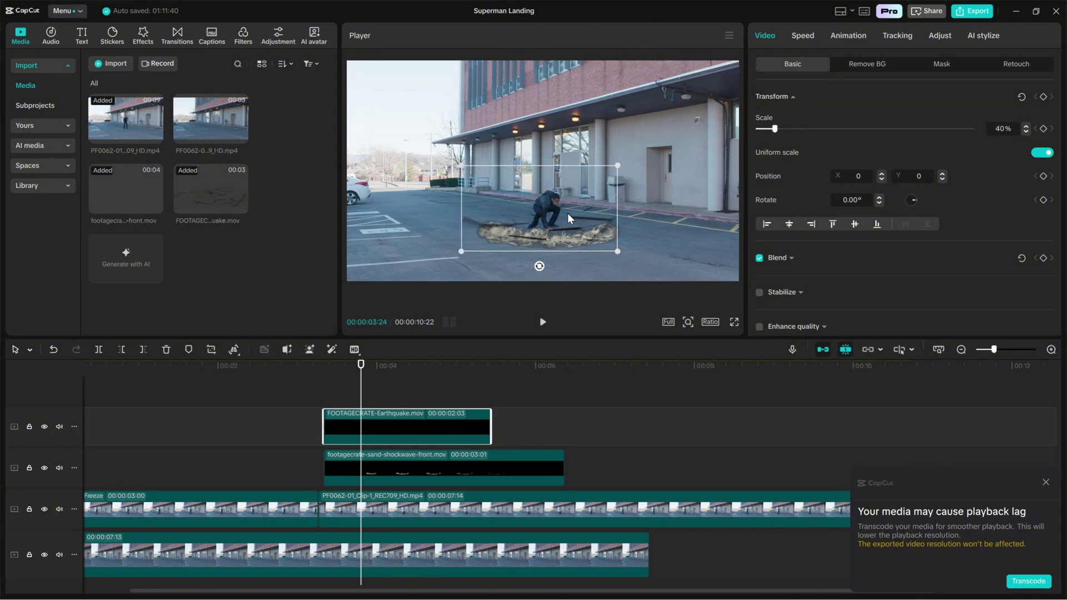
pyautogui.moveTo(568, 214); pyautogui.dragTo(571, 232)
pyautogui.moveTo(378, 469); pyautogui.dragTo(366, 443)
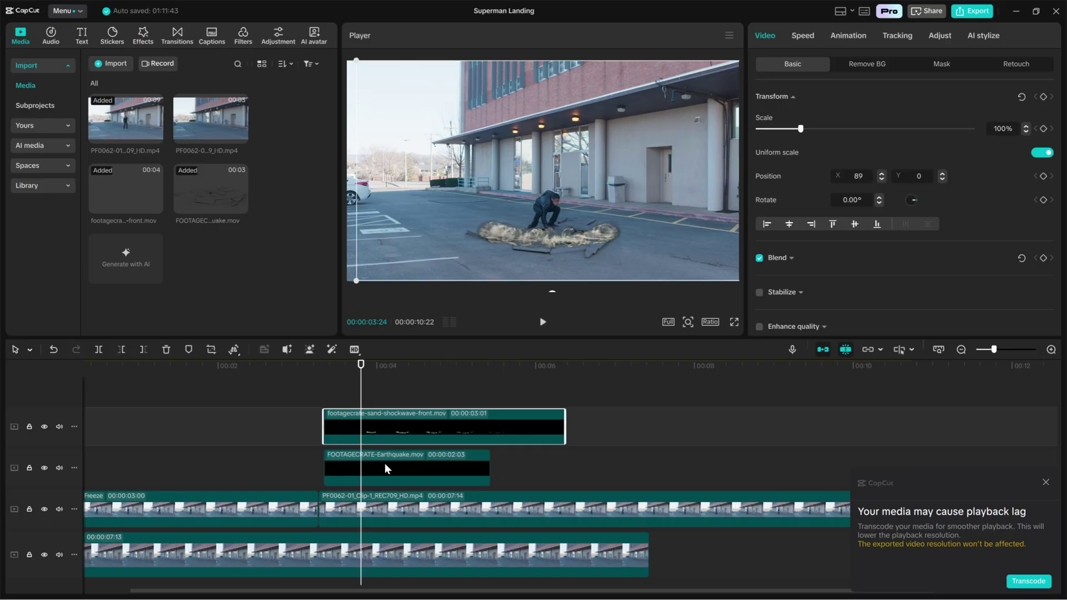
# - Set the shockwave dust to Screen blend mode at 23% opacity
pyautogui.click(385, 462)
pyautogui.click(392, 432)
pyautogui.click(793, 259)
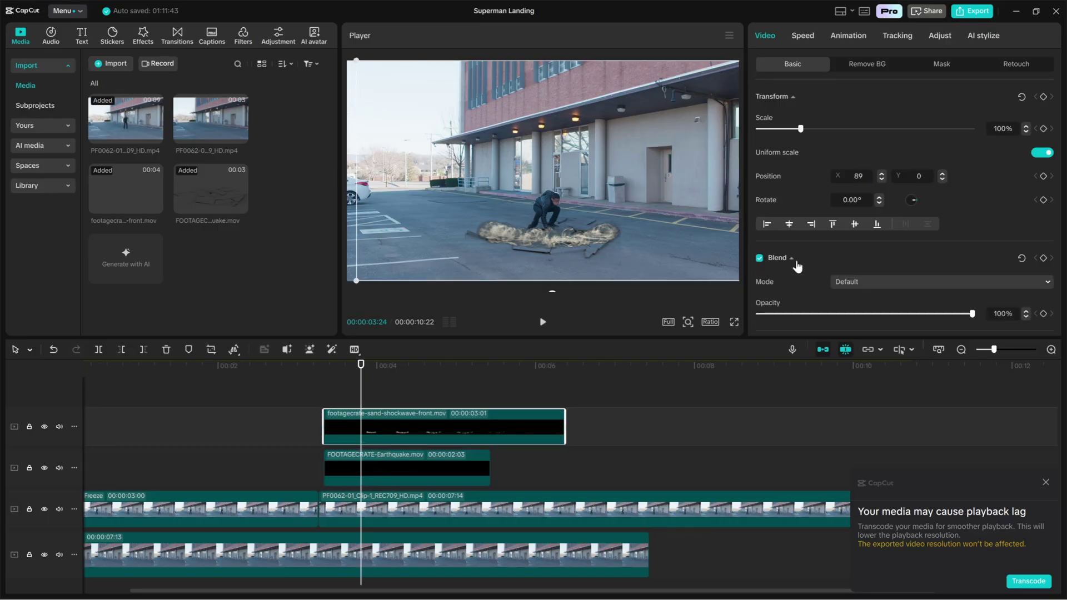
pyautogui.click(862, 289)
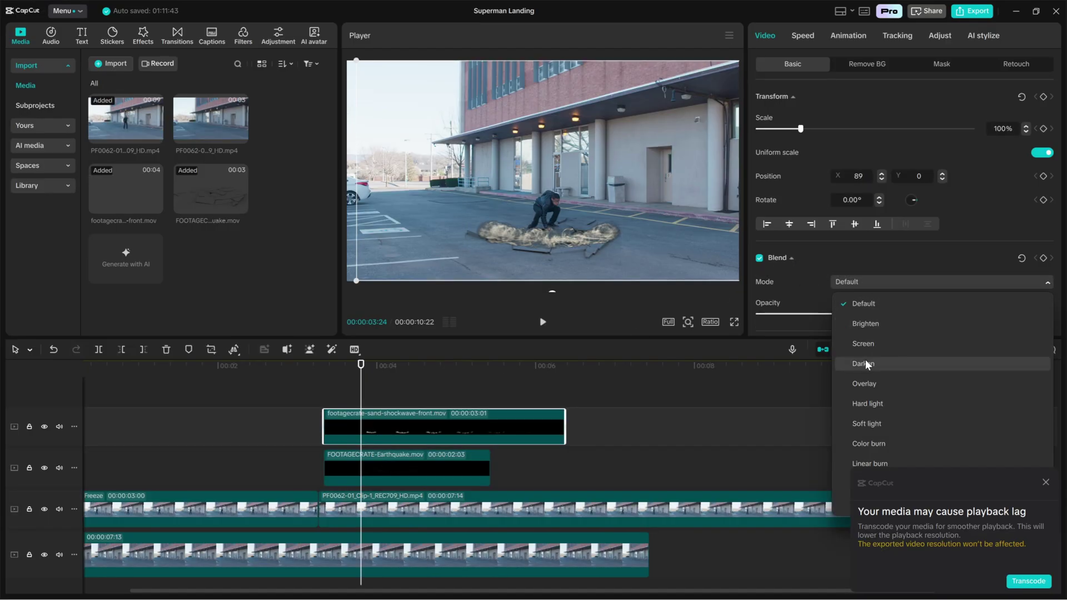
pyautogui.click(863, 344)
pyautogui.moveTo(844, 314); pyautogui.dragTo(821, 314)
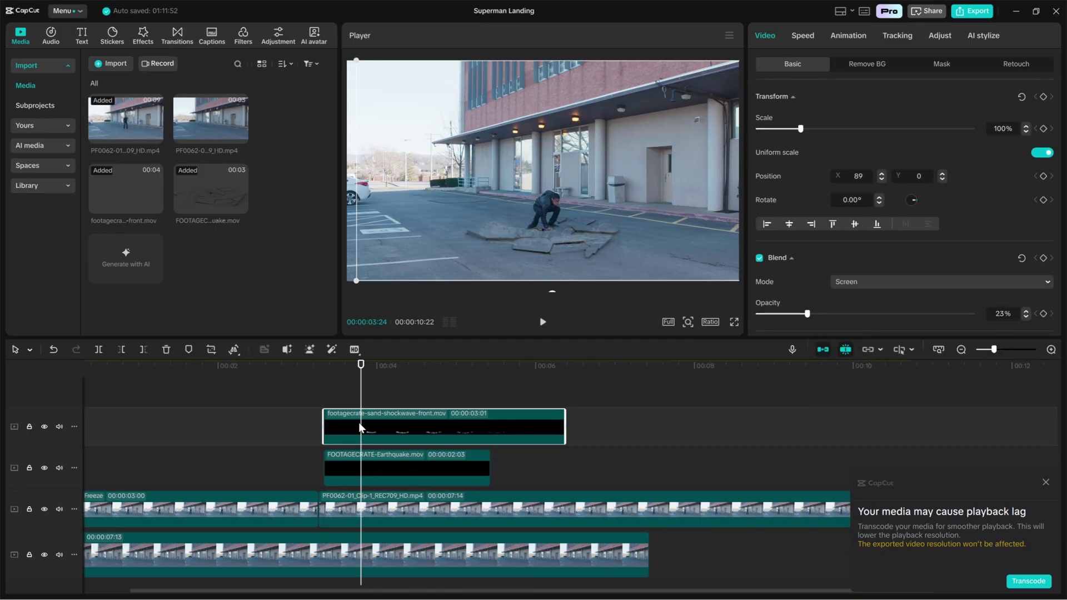
# - Shift both overlay clips slightly earlier and replay the landing to check the timing
pyautogui.click(301, 385)
pyautogui.press('space')
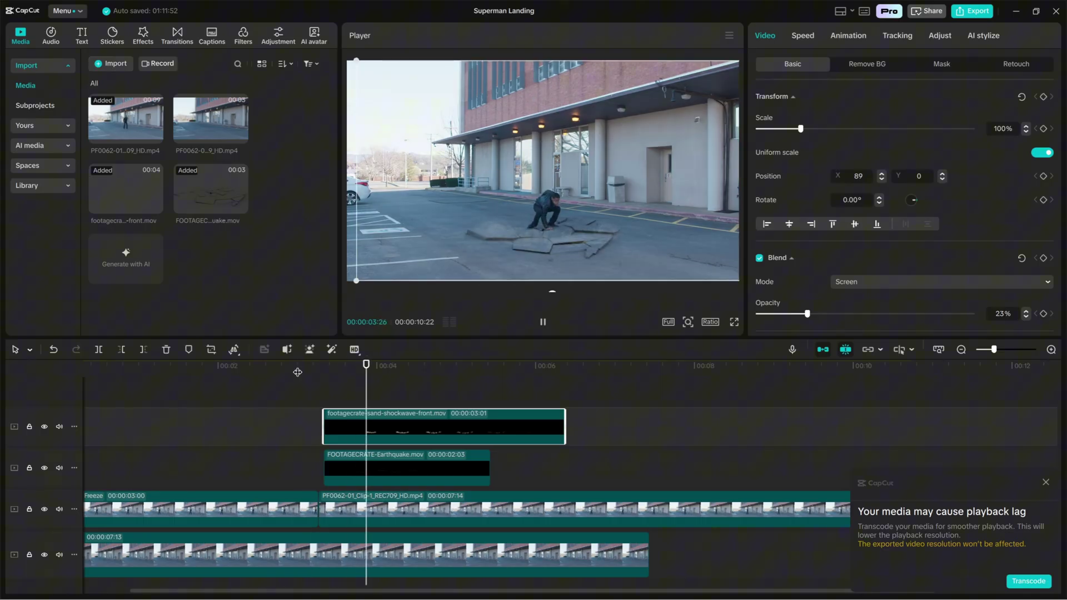
pyautogui.moveTo(308, 423); pyautogui.dragTo(340, 468)
pyautogui.click(292, 376)
pyautogui.press('space')
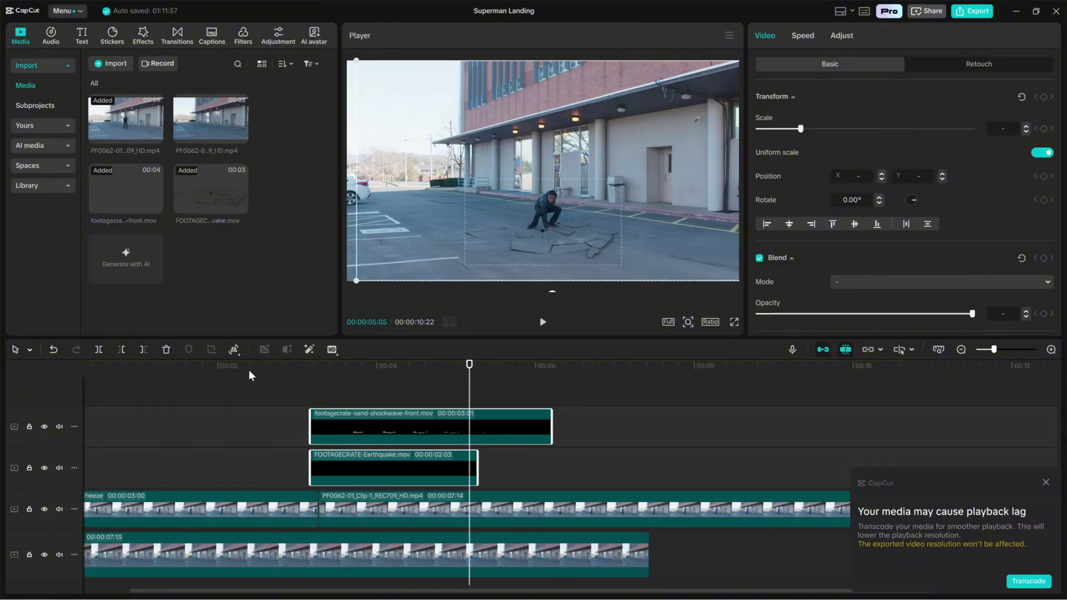
# - Replay the landing and stop on the crouching actor
pyautogui.click(286, 378)
pyautogui.press('space')
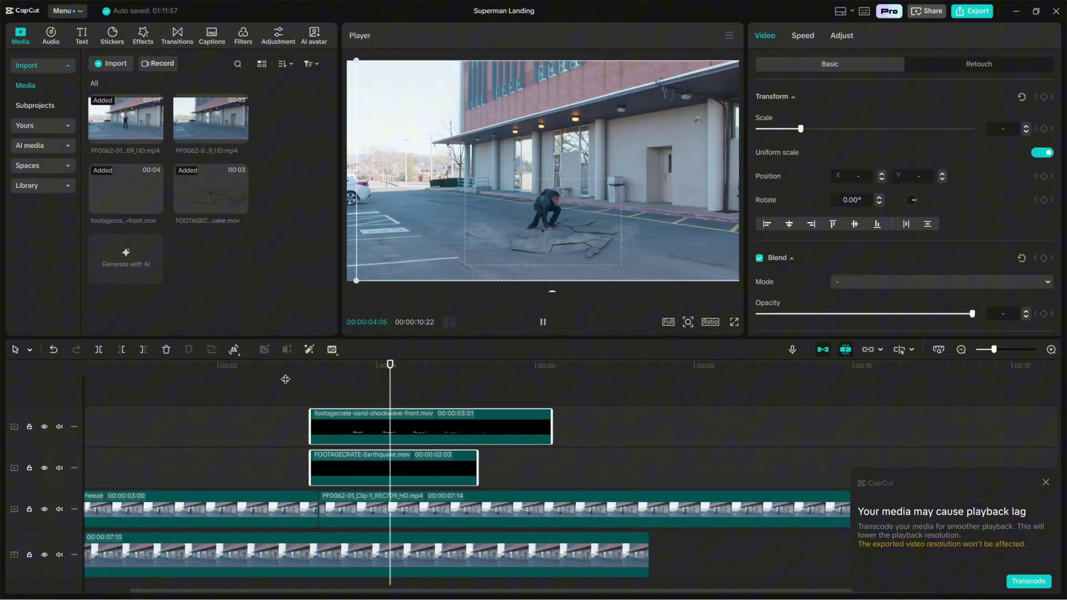
pyautogui.press('space')
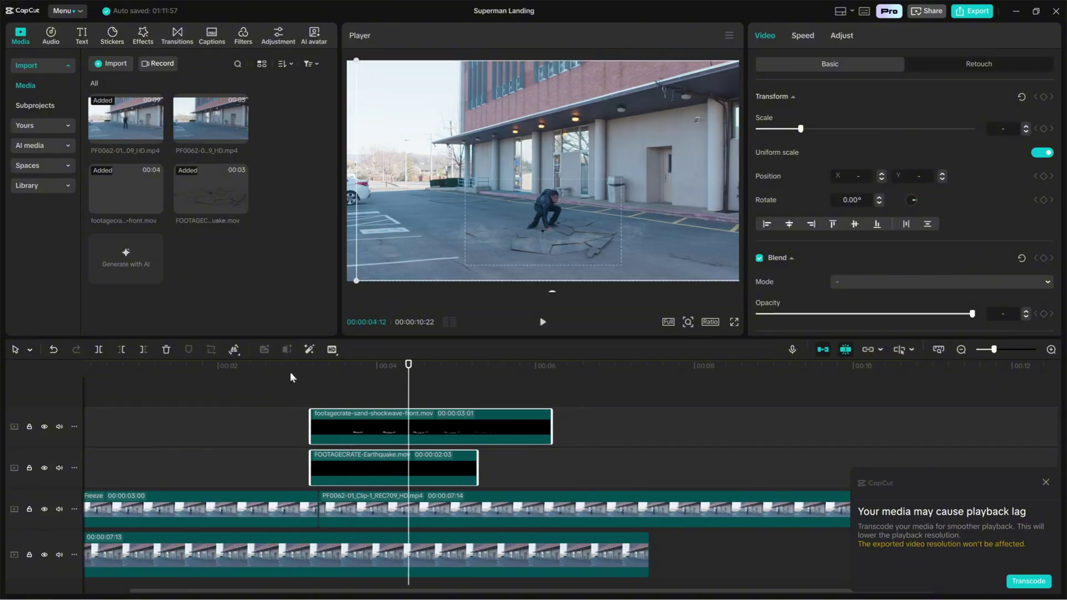
# - Turn the Earthquake overlay clip into Compound clip1
pyautogui.click(519, 464)
pyautogui.click(357, 471)
pyautogui.click(293, 471)
pyautogui.click(458, 471)
pyautogui.rightClick(453, 472)
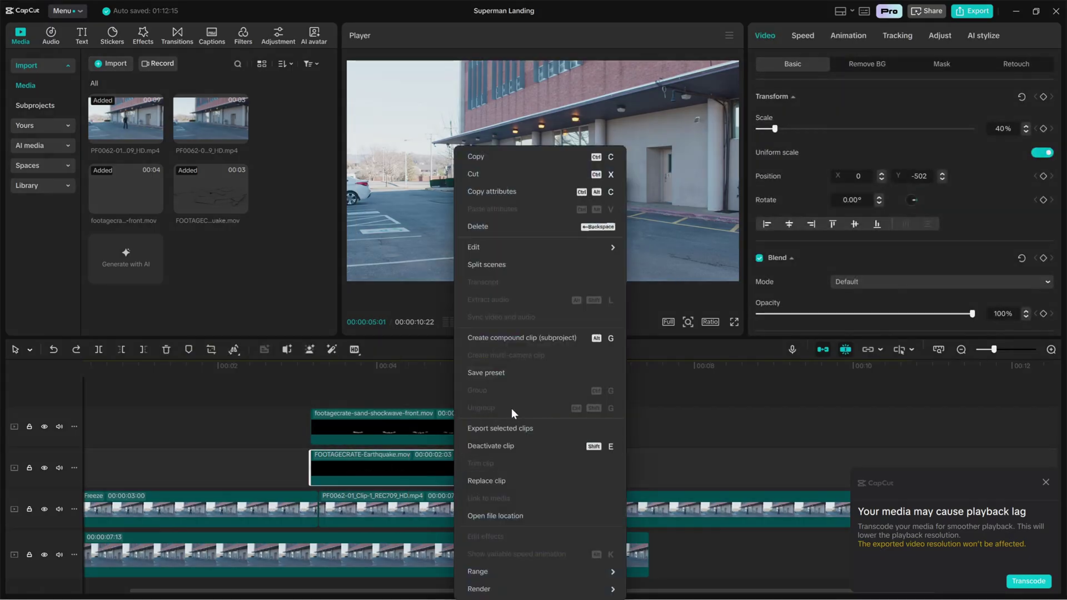
pyautogui.click(523, 338)
# - Freeze Compound clip1's last frame for 3 seconds and delete the leftover piece
pyautogui.rightClick(460, 472)
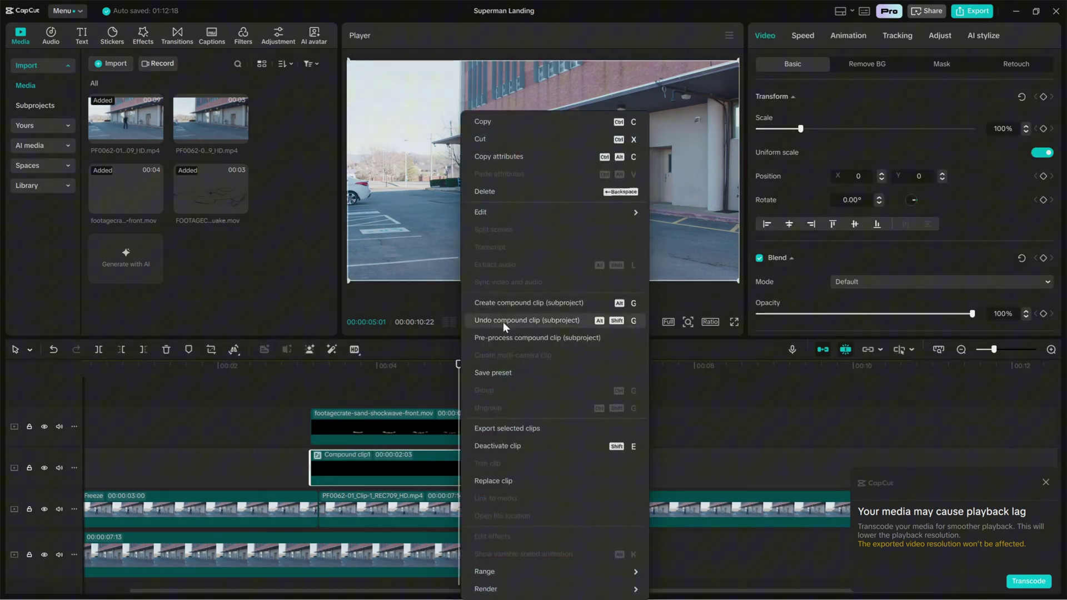
pyautogui.moveTo(491, 218)
pyautogui.click(661, 210)
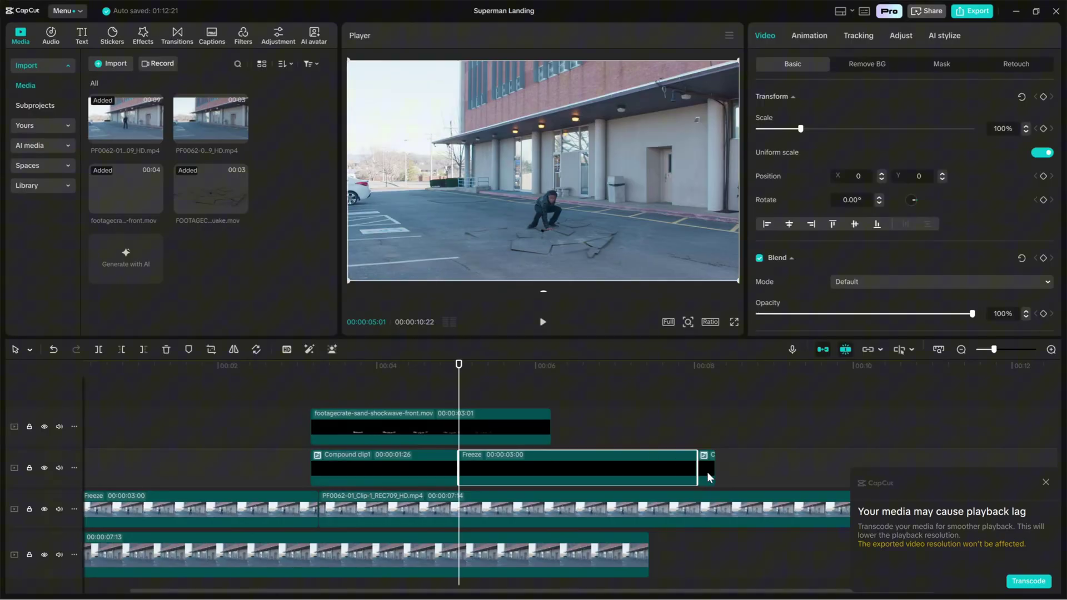
pyautogui.click(707, 472)
pyautogui.press('Delete')
# - Play the result back from just before the landing
pyautogui.click(311, 392)
pyautogui.press('space')
pyautogui.click(275, 378)
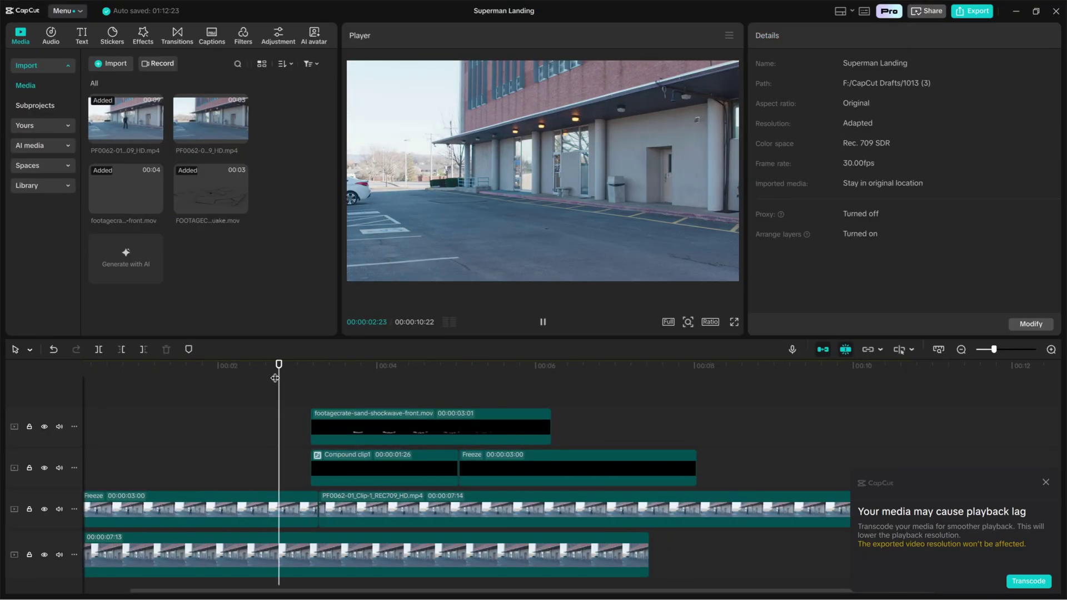
# - Search the effects for 'shake' and place the Shake effect over the landing
pyautogui.press('space')
pyautogui.click(141, 34)
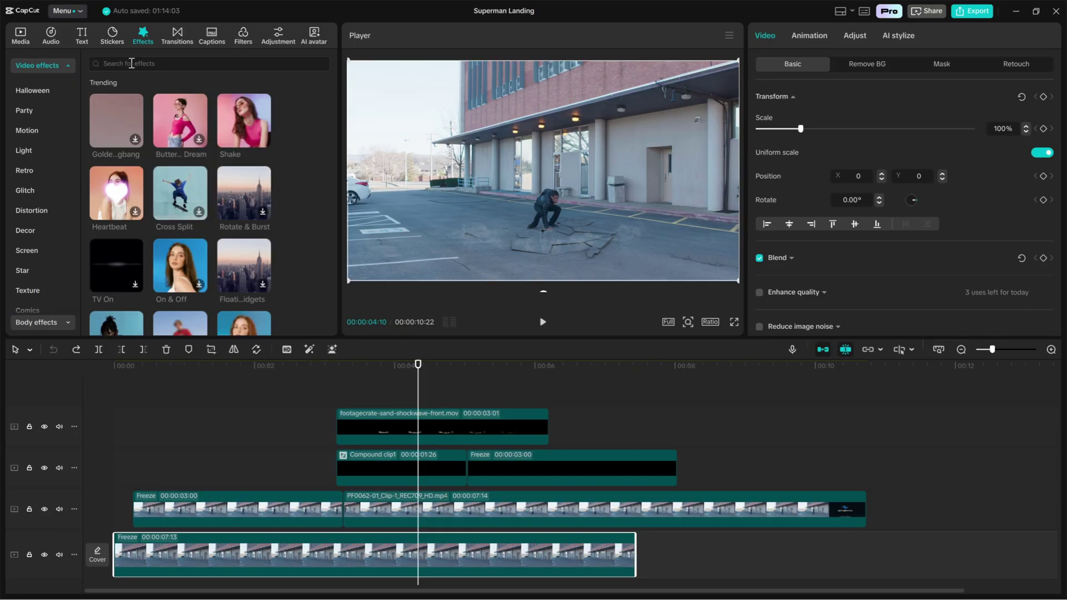
pyautogui.click(131, 63)
pyautogui.write('shake')
pyautogui.press('Return')
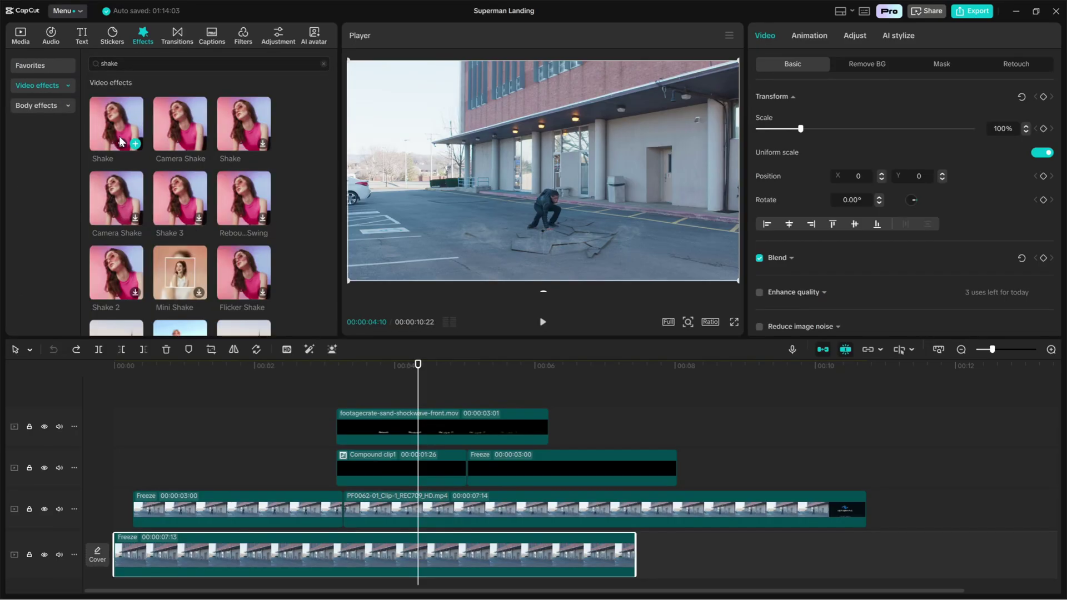
pyautogui.moveTo(128, 142); pyautogui.dragTo(335, 394)
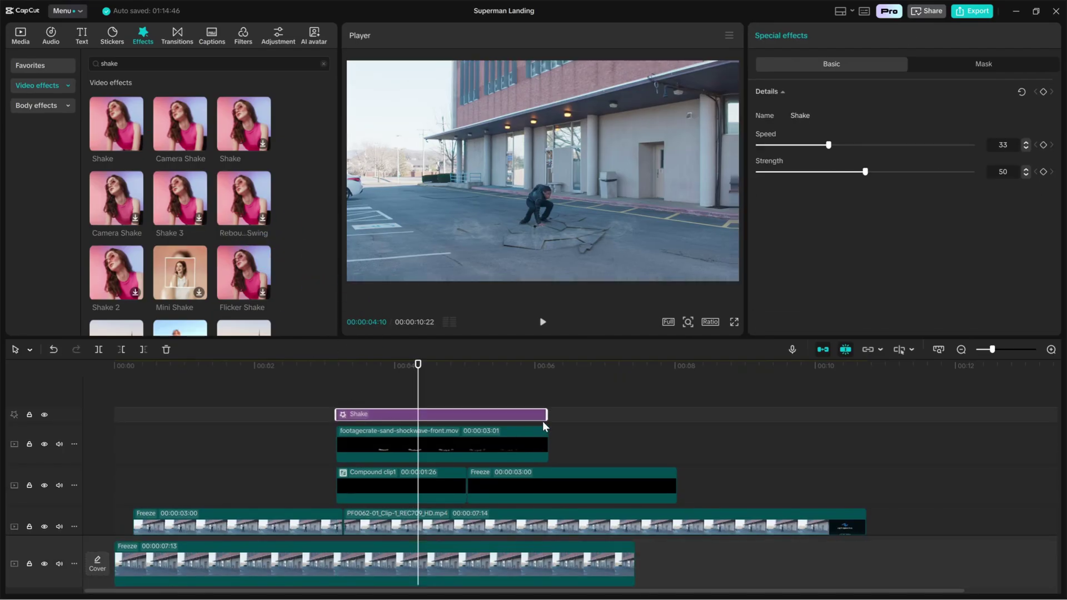
# - Align the Shake effect with the landing, trim it to the playhead, and lower its strength to 8
pyautogui.moveTo(538, 418)
pyautogui.mouseDown()
pyautogui.moveTo(498, 418)
pyautogui.moveTo(547, 417)
pyautogui.mouseUp()
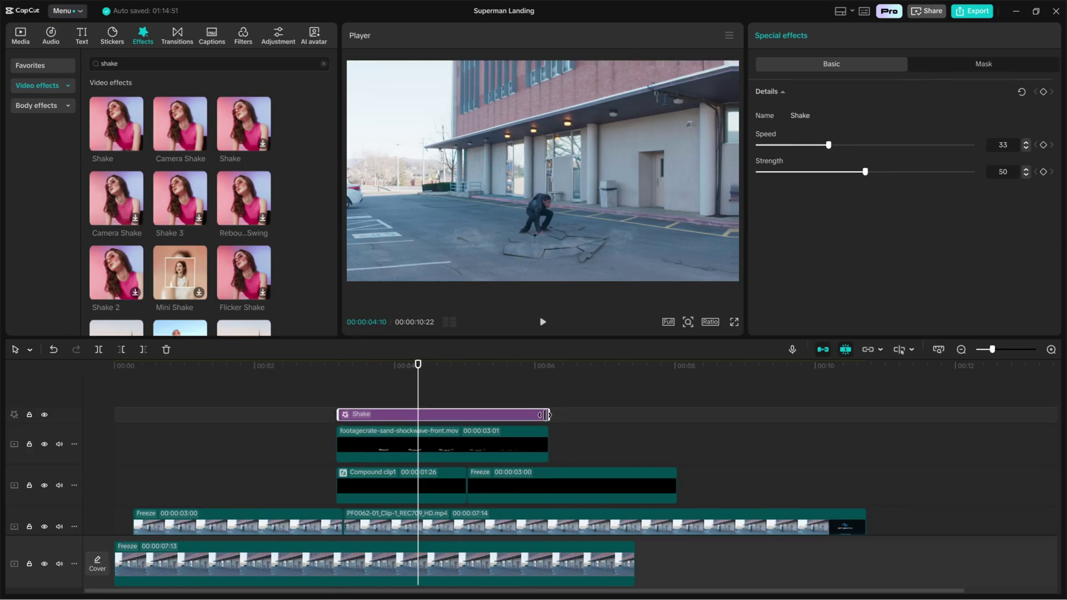
pyautogui.moveTo(548, 412); pyautogui.dragTo(414, 414)
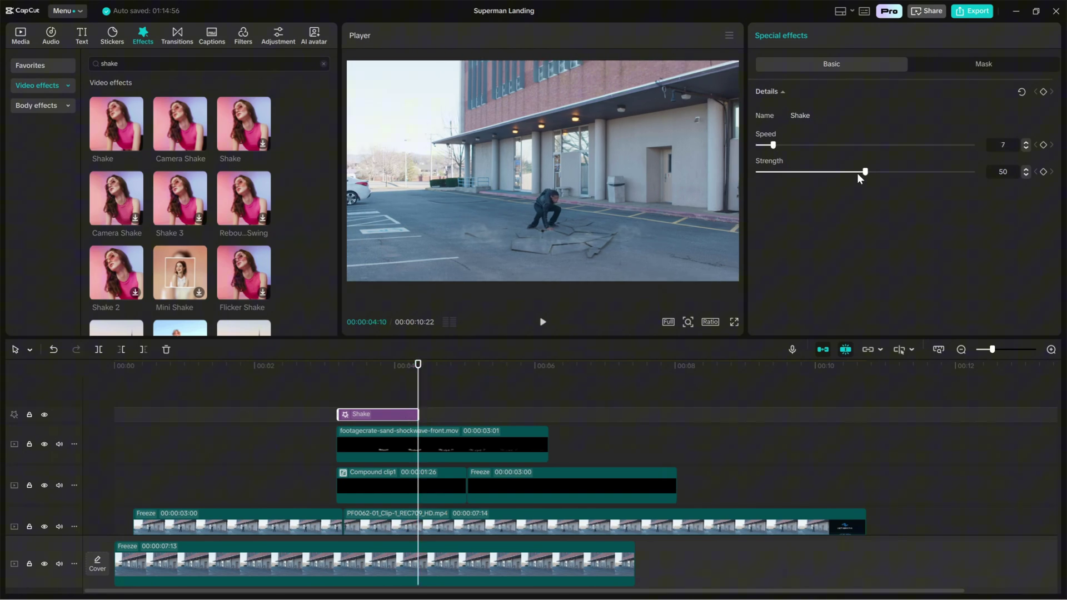
pyautogui.moveTo(860, 174); pyautogui.dragTo(778, 177)
pyautogui.click(313, 383)
pyautogui.press('space')
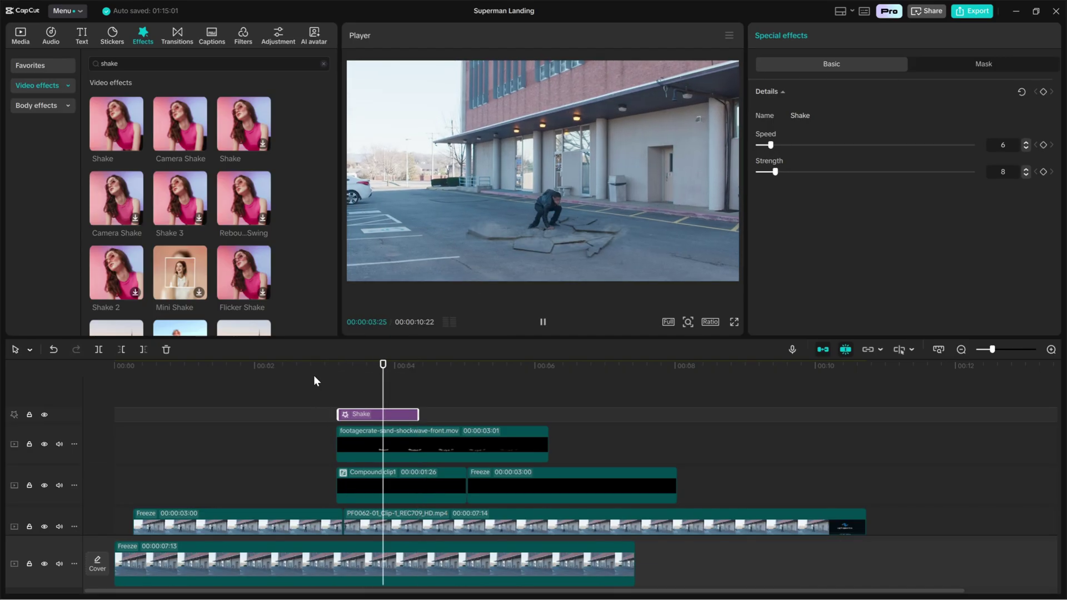